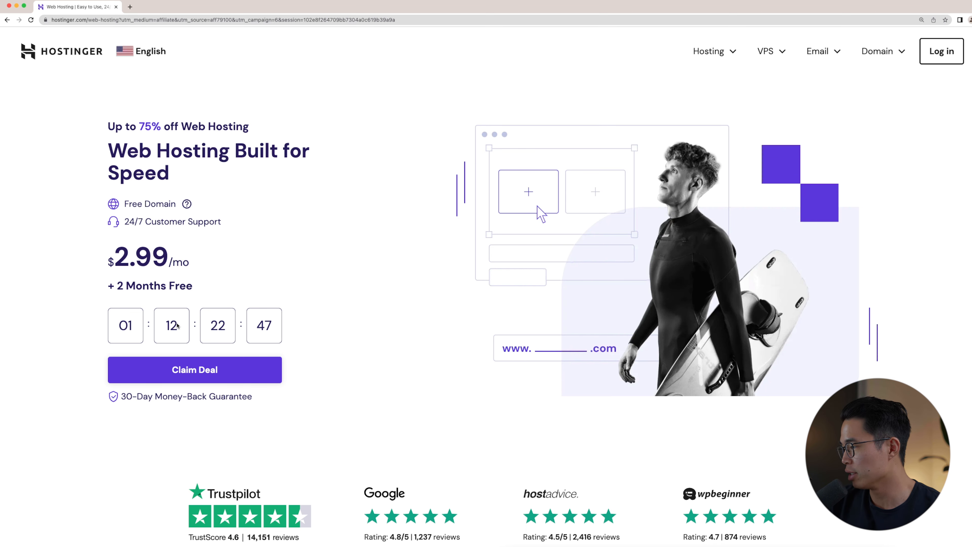
Open the web hosting deal and compare the features of the Single, Premium and Business plans.
{"action": "left_click", "coordinate": [195, 370]}
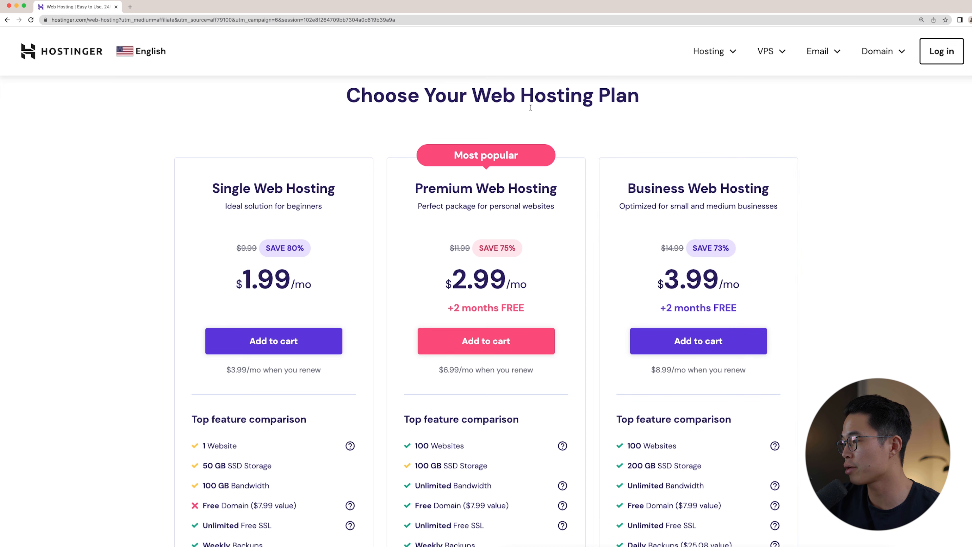
{"action": "scroll", "coordinate": [851, 262], "scroll_direction": "down", "scroll_amount": 1}
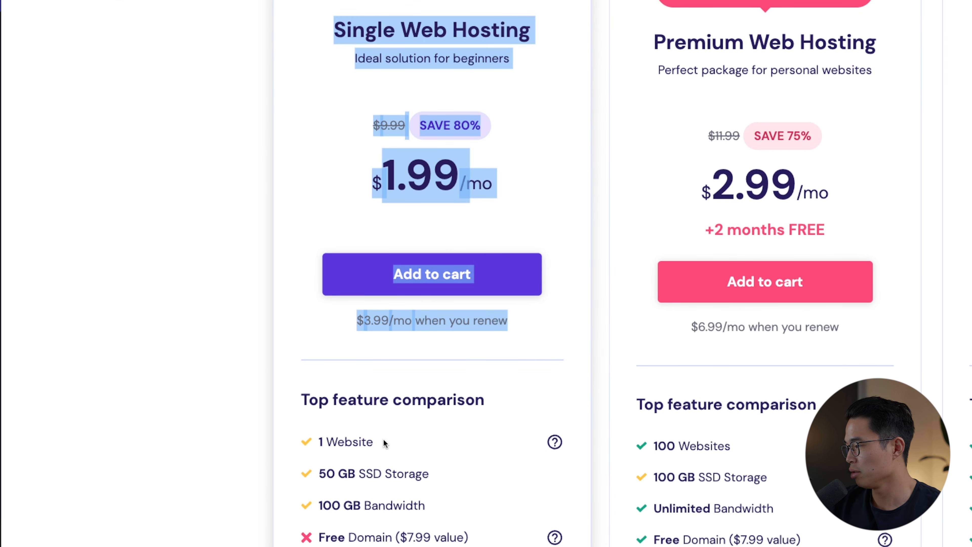
{"action": "left_click_drag", "start_coordinate": [384, 440], "coordinate": [312, 444]}
{"action": "scroll", "coordinate": [360, 539], "scroll_direction": "down", "scroll_amount": 3}
{"action": "left_click_drag", "start_coordinate": [358, 476], "coordinate": [455, 474]}
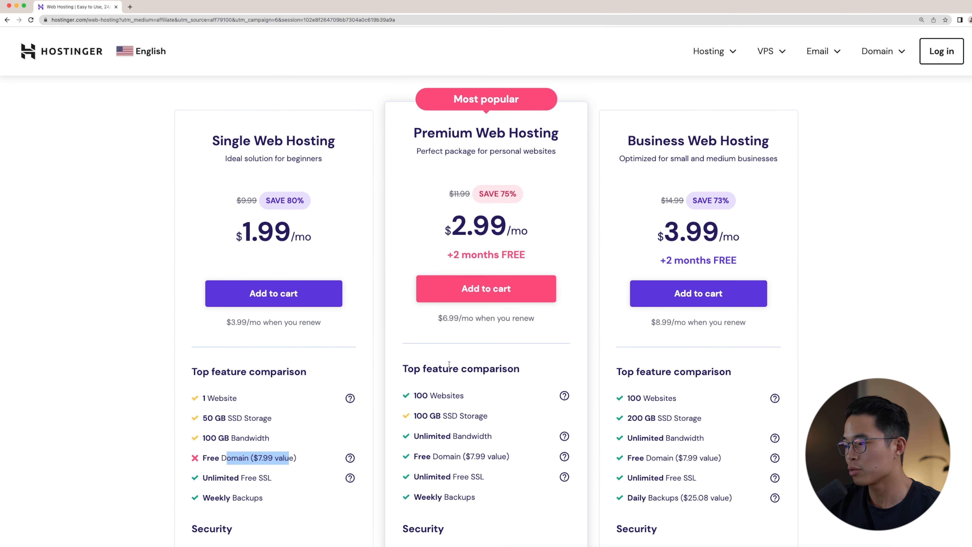
{"action": "left_click_drag", "start_coordinate": [449, 364], "coordinate": [450, 435]}
{"action": "scroll", "coordinate": [450, 435], "scroll_direction": "down", "scroll_amount": 3}
{"action": "left_click", "coordinate": [473, 323]}
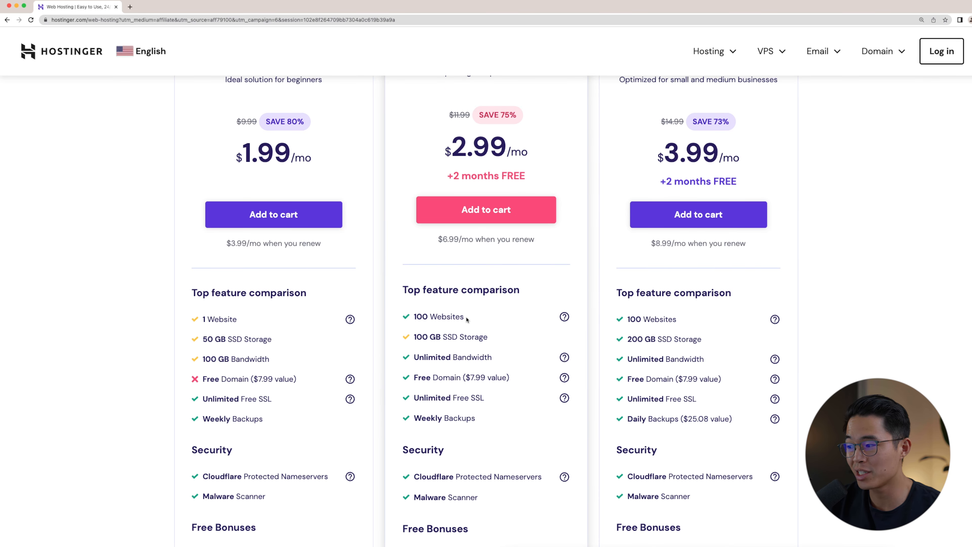
{"action": "scroll", "coordinate": [467, 331], "scroll_direction": "up", "scroll_amount": 5}
{"action": "scroll", "coordinate": [496, 379], "scroll_direction": "down", "scroll_amount": 4}
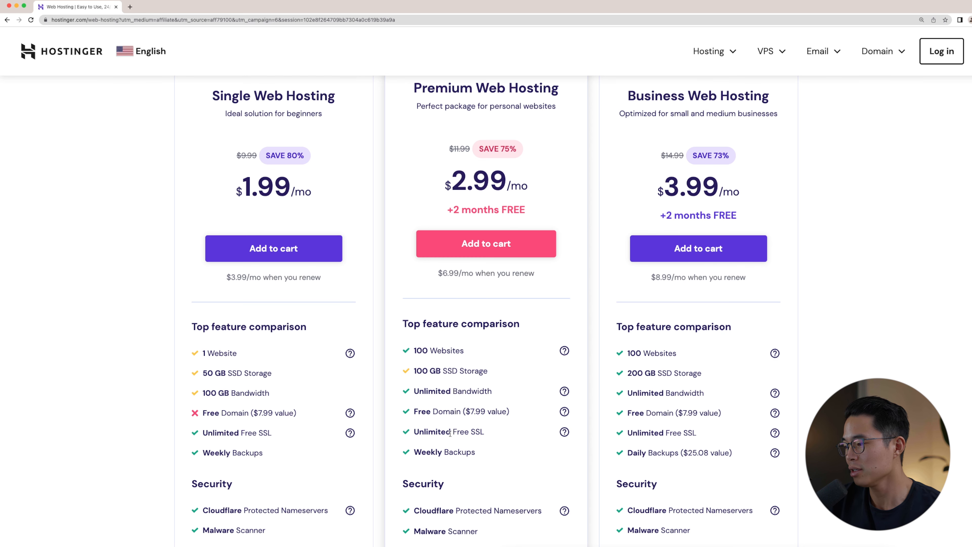
{"action": "scroll", "coordinate": [459, 431], "scroll_direction": "down", "scroll_amount": 8}
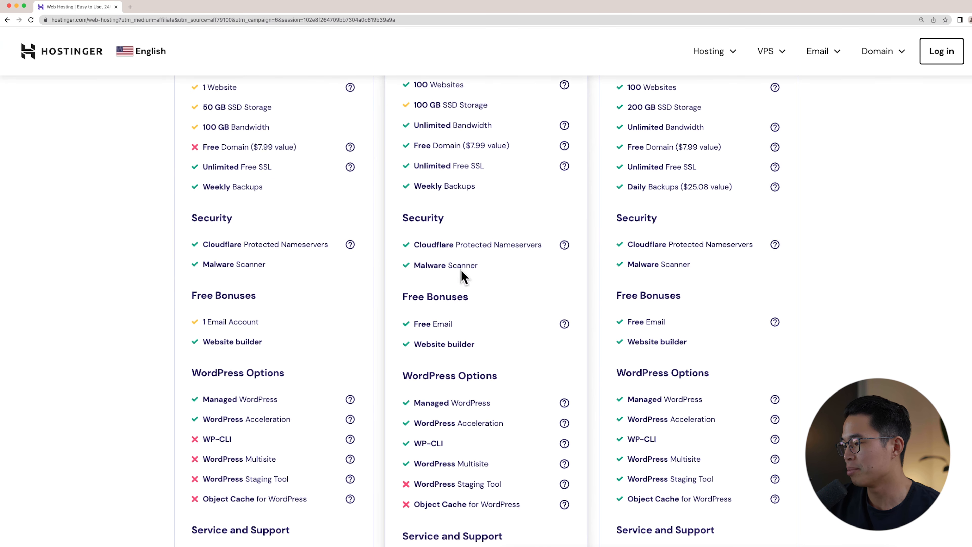
{"action": "scroll", "coordinate": [480, 270], "scroll_direction": "up", "scroll_amount": 4}
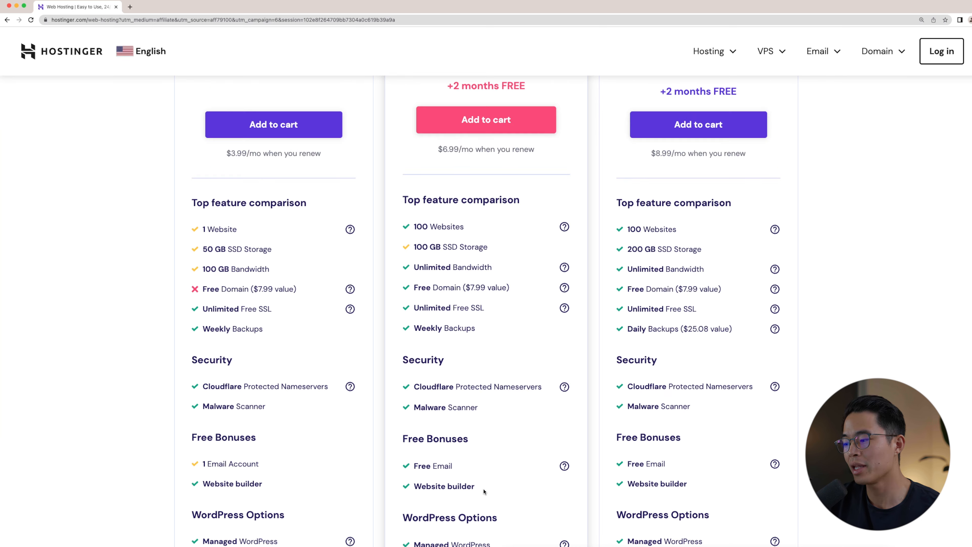
{"action": "scroll", "coordinate": [483, 491], "scroll_direction": "down", "scroll_amount": 1}
{"action": "left_click_drag", "start_coordinate": [482, 483], "coordinate": [415, 476]}
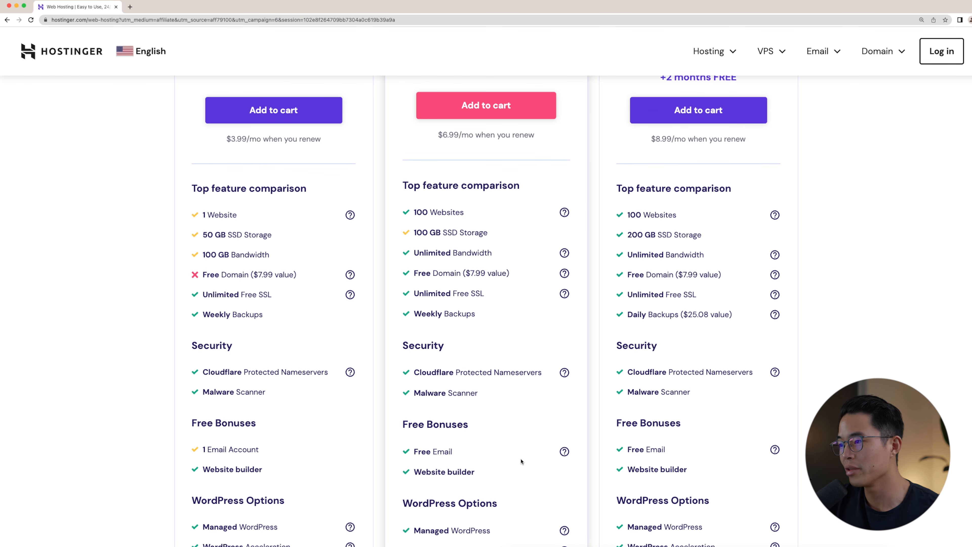
Add the Premium Web Hosting plan to the cart.
{"action": "scroll", "coordinate": [497, 422], "scroll_direction": "up", "scroll_amount": 7}
{"action": "left_click", "coordinate": [470, 353]}
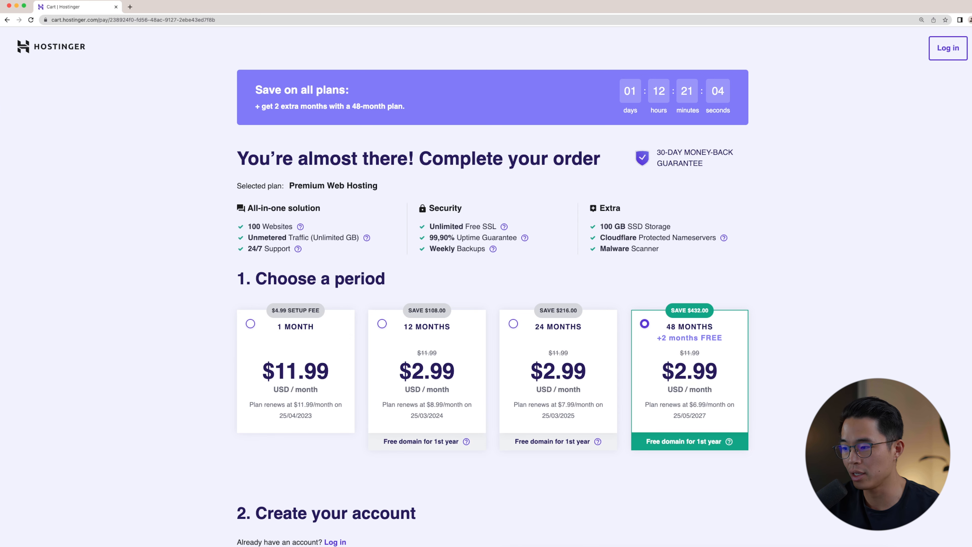
Enter the customer's email address in the account creation section of the order.
{"action": "scroll", "coordinate": [493, 286], "scroll_direction": "down", "scroll_amount": 1}
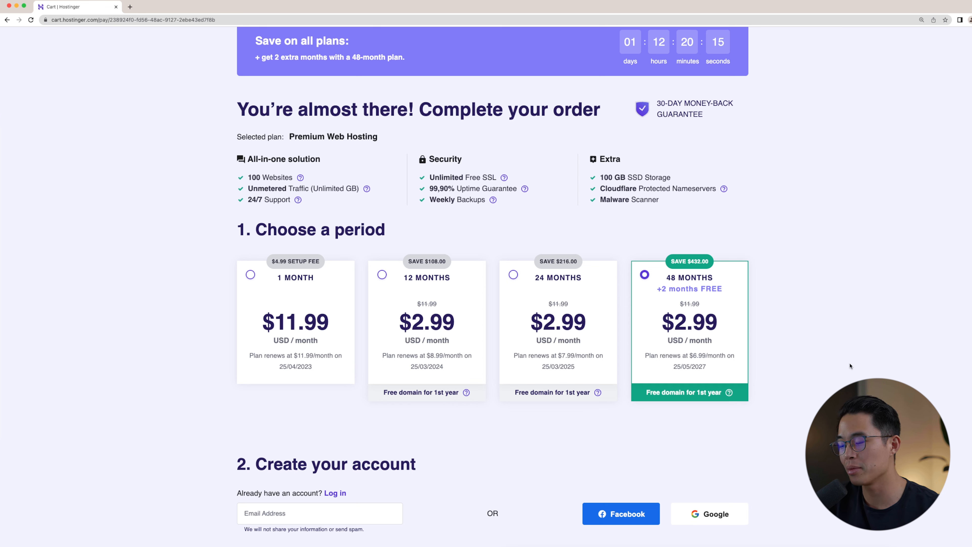
{"action": "scroll", "coordinate": [289, 297], "scroll_direction": "down", "scroll_amount": 6}
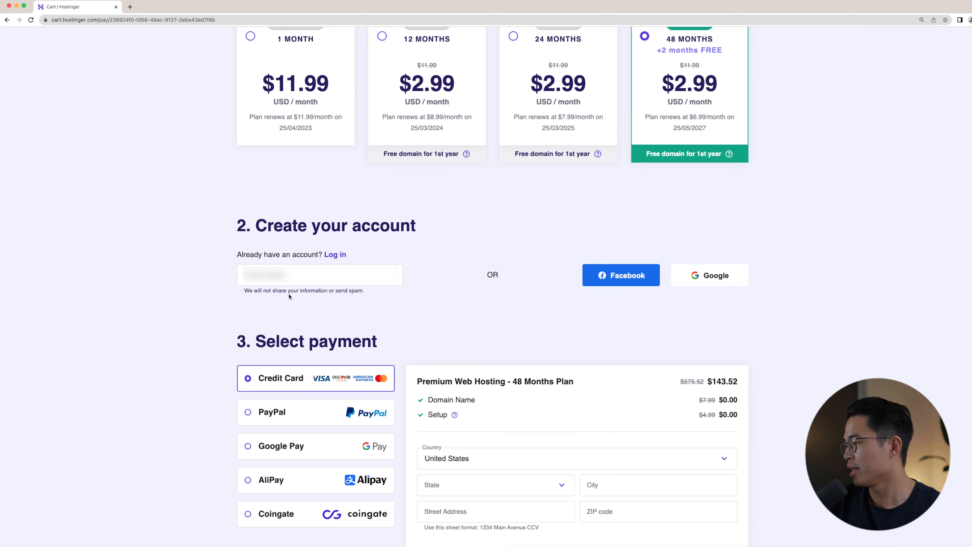
{"action": "left_click", "coordinate": [296, 276]}
{"action": "type", "text": "..."}
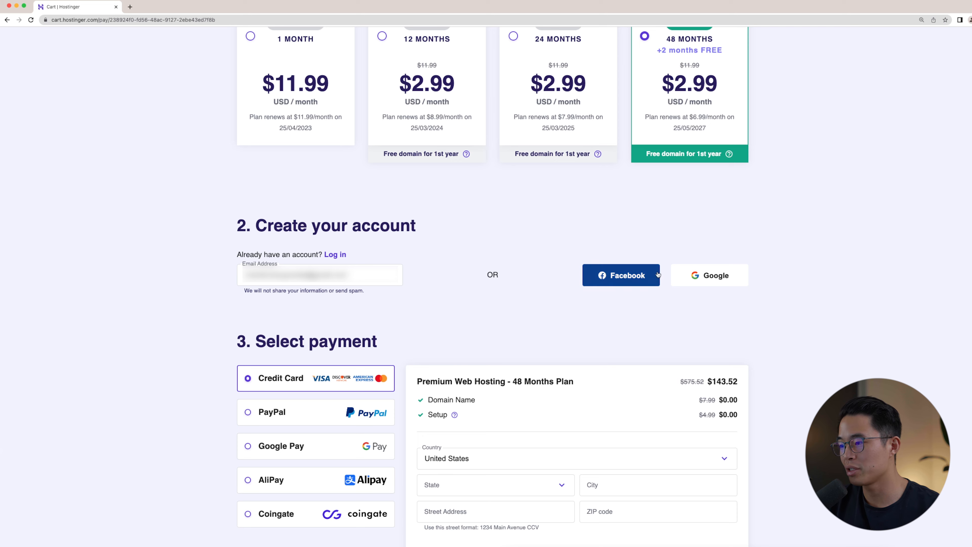
Apply the coupon code CHARLIECHANG to the Premium Web Hosting order.
{"action": "scroll", "coordinate": [784, 299], "scroll_direction": "down", "scroll_amount": 5}
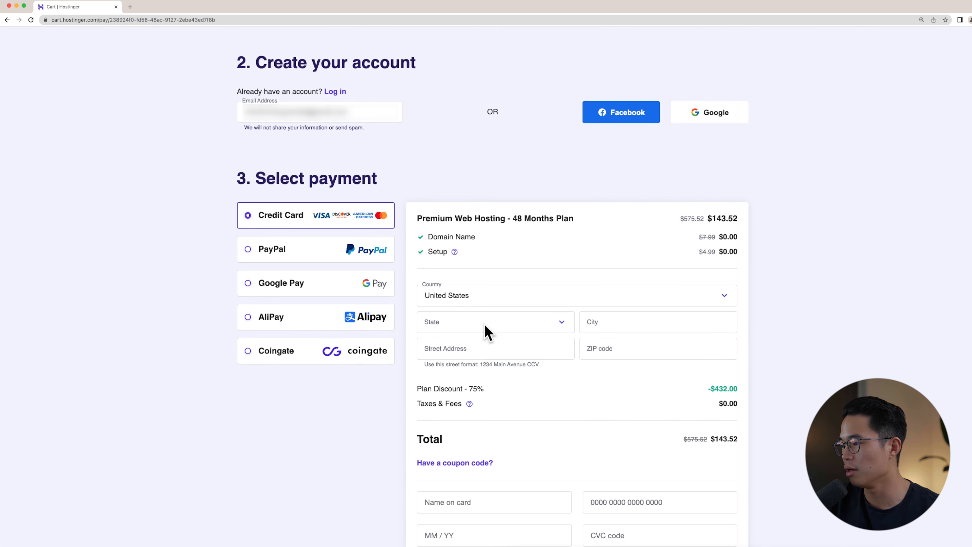
{"action": "scroll", "coordinate": [493, 334], "scroll_direction": "down", "scroll_amount": 2}
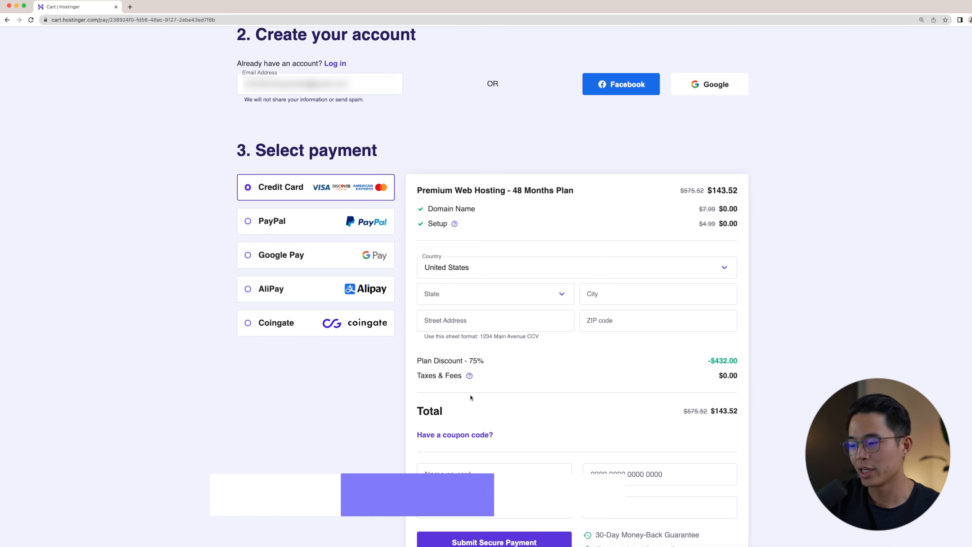
{"action": "left_click", "coordinate": [470, 436]}
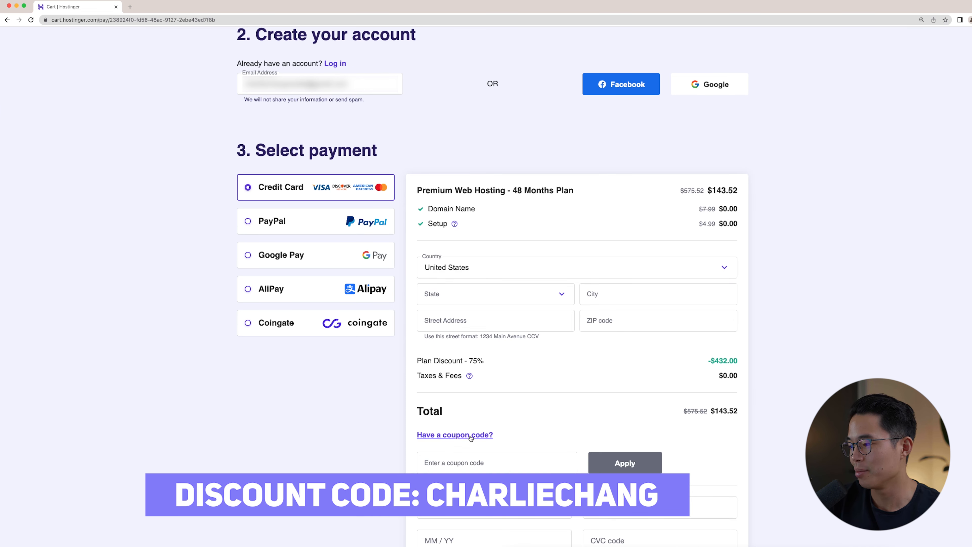
{"action": "left_click", "coordinate": [482, 459]}
{"action": "type", "text": "CHARLIECHANG"}
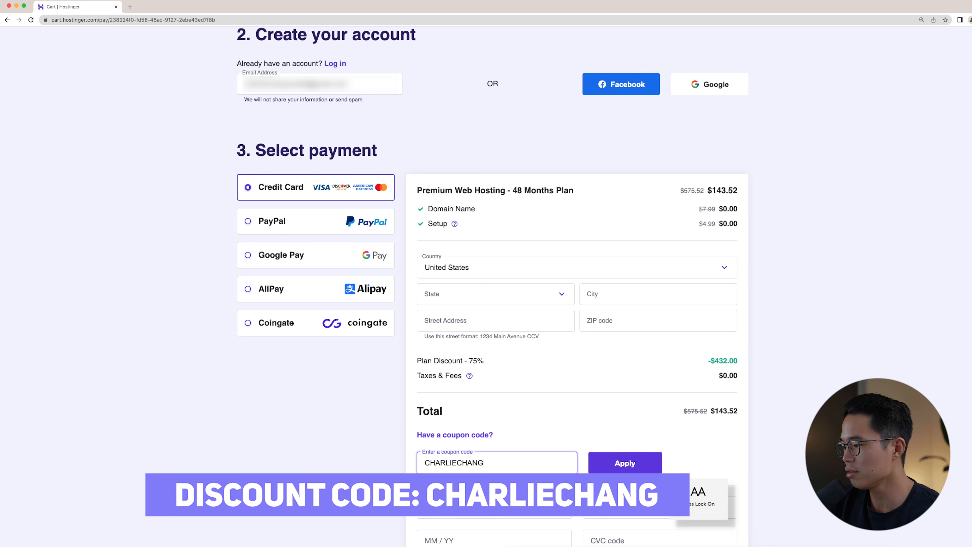
{"action": "left_click", "coordinate": [635, 463]}
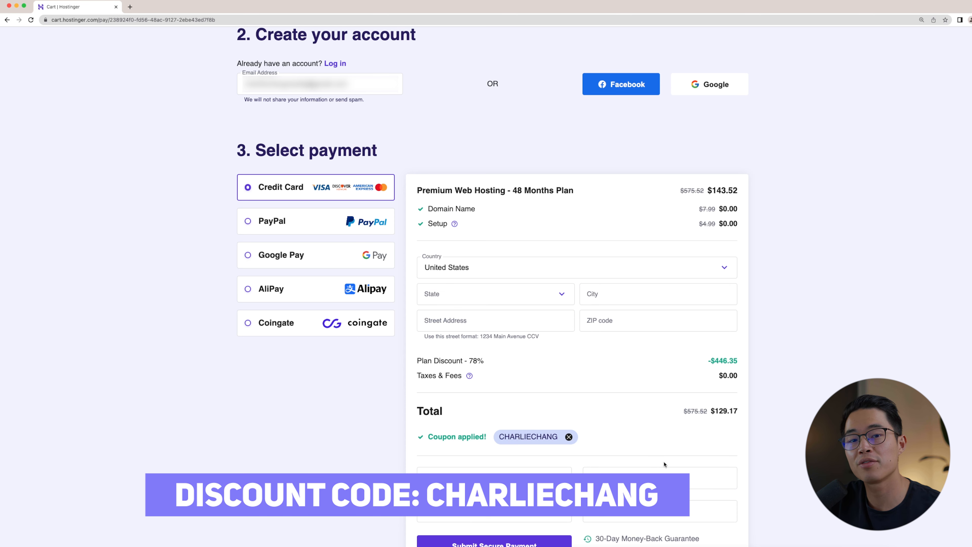
Review the order total and the monthly prices of the plan periods with the coupon applied.
{"action": "scroll", "coordinate": [710, 398], "scroll_direction": "down", "scroll_amount": 1}
{"action": "left_click_drag", "start_coordinate": [710, 387], "coordinate": [742, 389]}
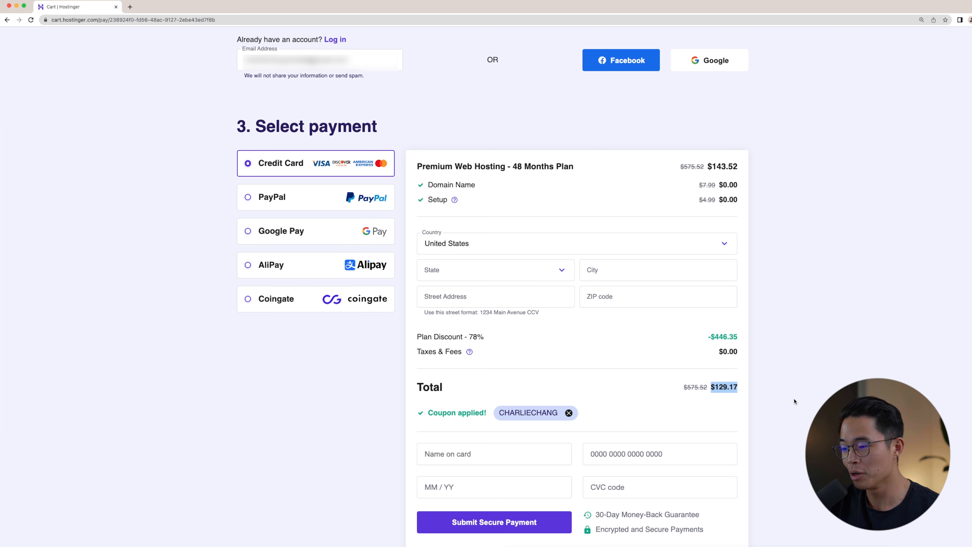
{"action": "scroll", "coordinate": [794, 398], "scroll_direction": "up", "scroll_amount": 1}
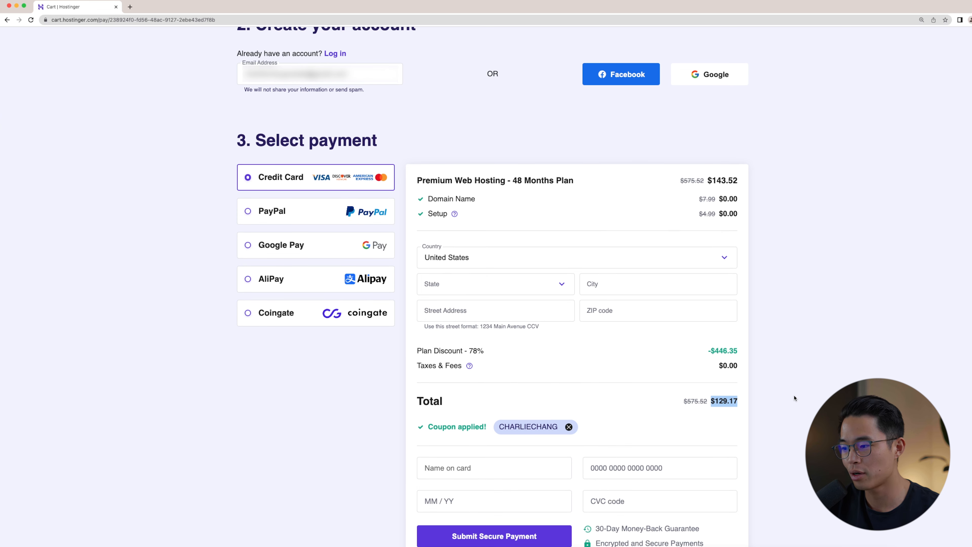
{"action": "scroll", "coordinate": [808, 400], "scroll_direction": "up", "scroll_amount": 5}
{"action": "scroll", "coordinate": [494, 359], "scroll_direction": "up", "scroll_amount": 4}
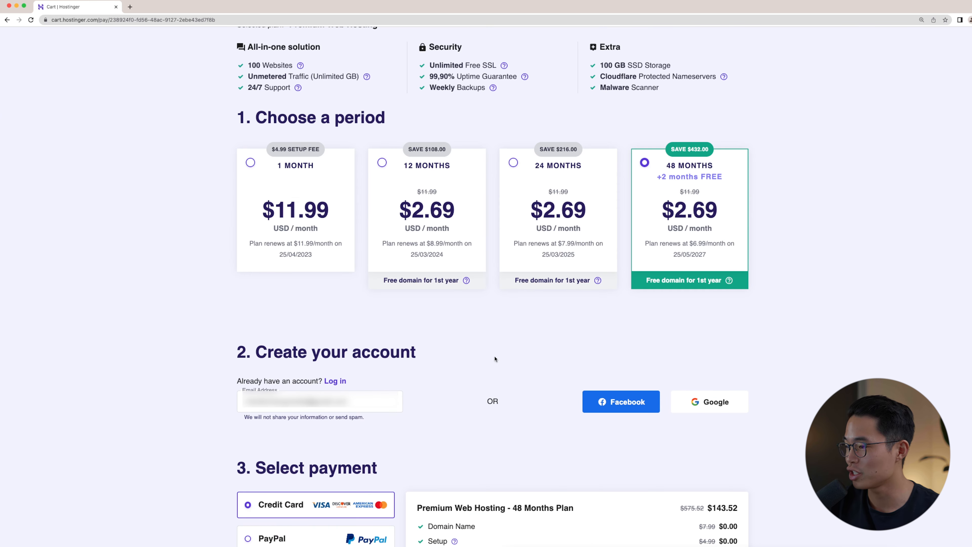
{"action": "scroll", "coordinate": [494, 358], "scroll_direction": "down", "scroll_amount": 12}
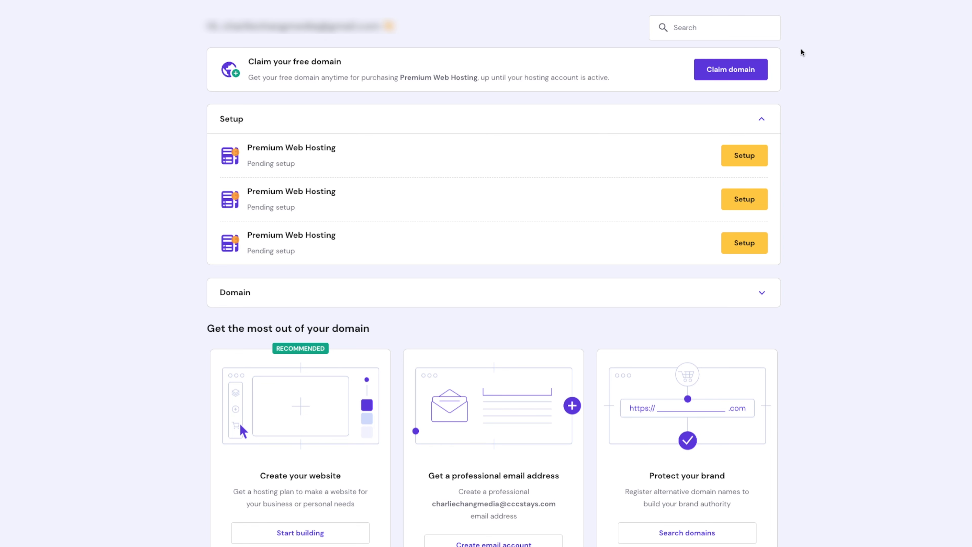
Claim the free domain charliechangportfolio.com and finish its registration with the existing domain profile.
{"action": "left_click", "coordinate": [741, 70]}
{"action": "type", "text": "charl"}
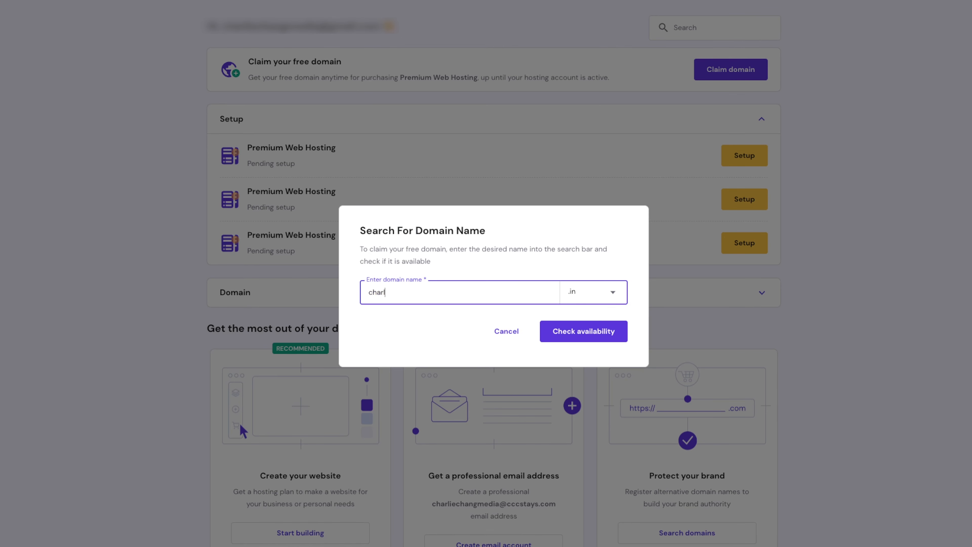
{"action": "type", "text": "iechangportfolio"}
{"action": "left_click", "coordinate": [612, 292]}
{"action": "left_click", "coordinate": [593, 360]}
{"action": "left_click", "coordinate": [585, 334]}
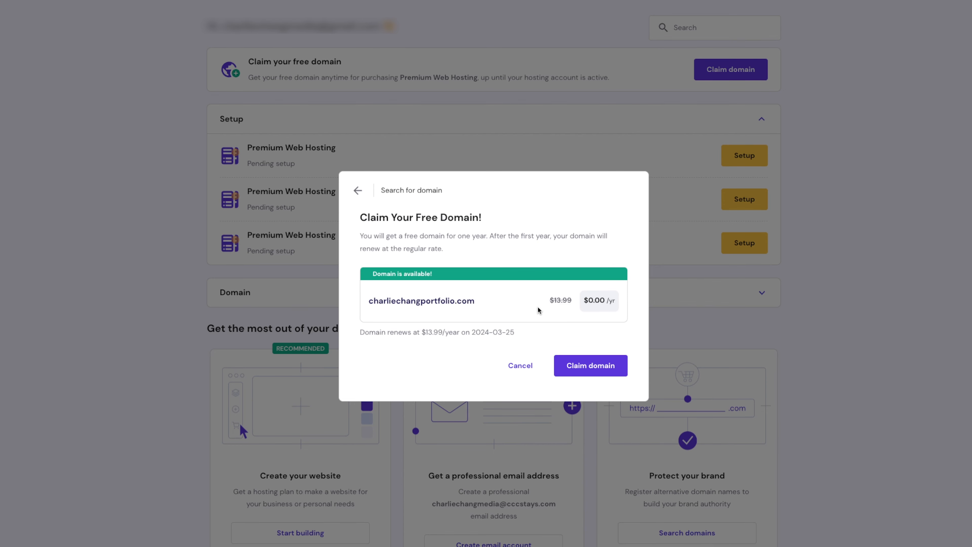
{"action": "left_click", "coordinate": [601, 367]}
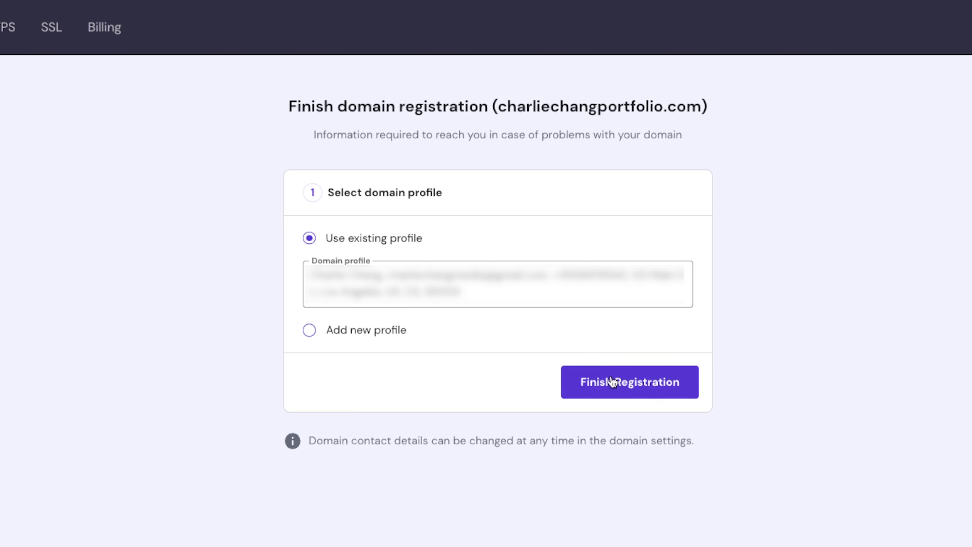
{"action": "left_click", "coordinate": [613, 381]}
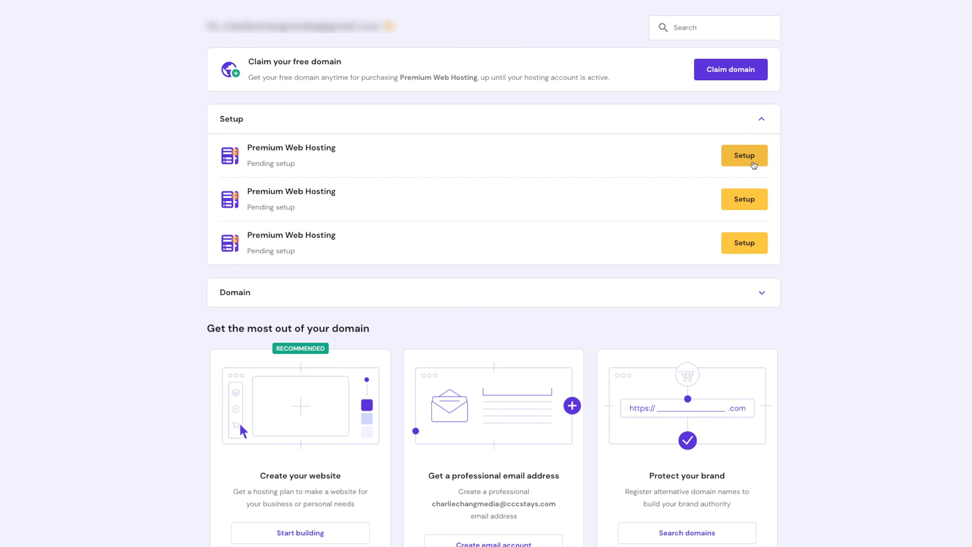
Set up the first pending Premium Web Hosting plan with Hostinger Website Builder and the domain charliechangportfolio.com.
{"action": "left_click", "coordinate": [752, 158]}
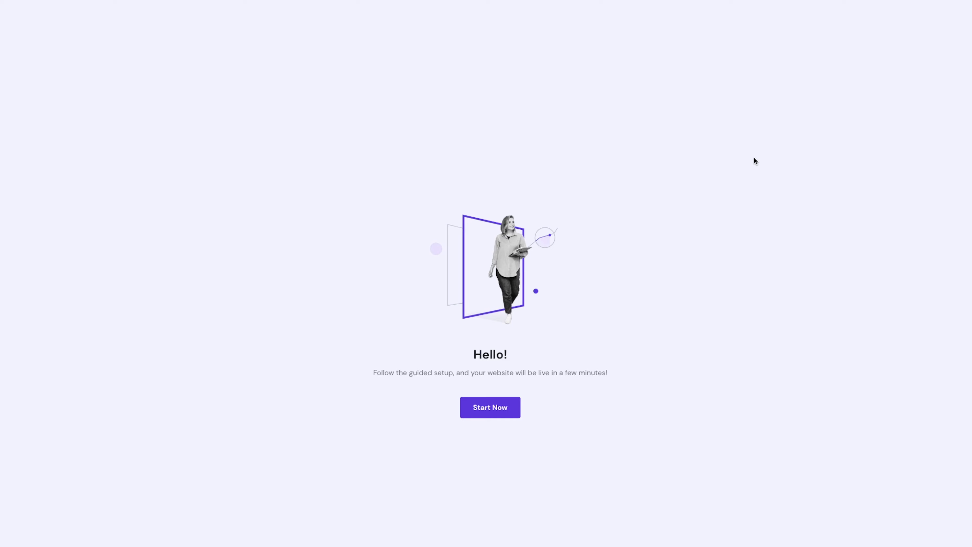
{"action": "left_click", "coordinate": [494, 408]}
{"action": "left_click", "coordinate": [383, 431]}
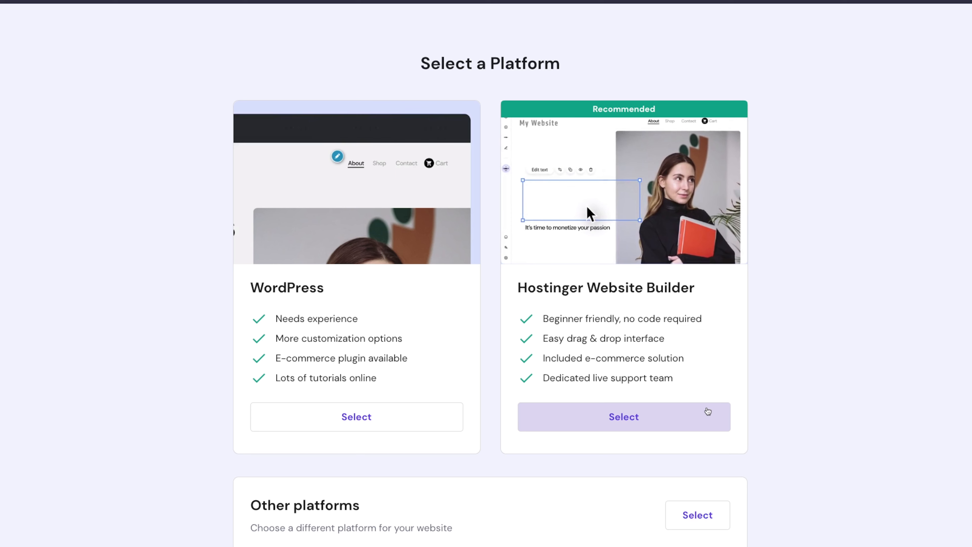
{"action": "left_click", "coordinate": [621, 413]}
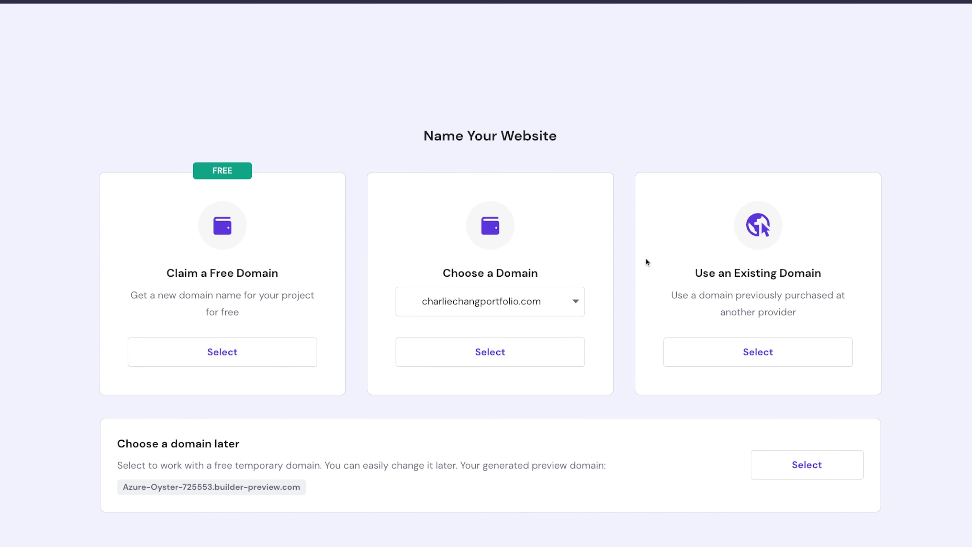
{"action": "left_click", "coordinate": [502, 351]}
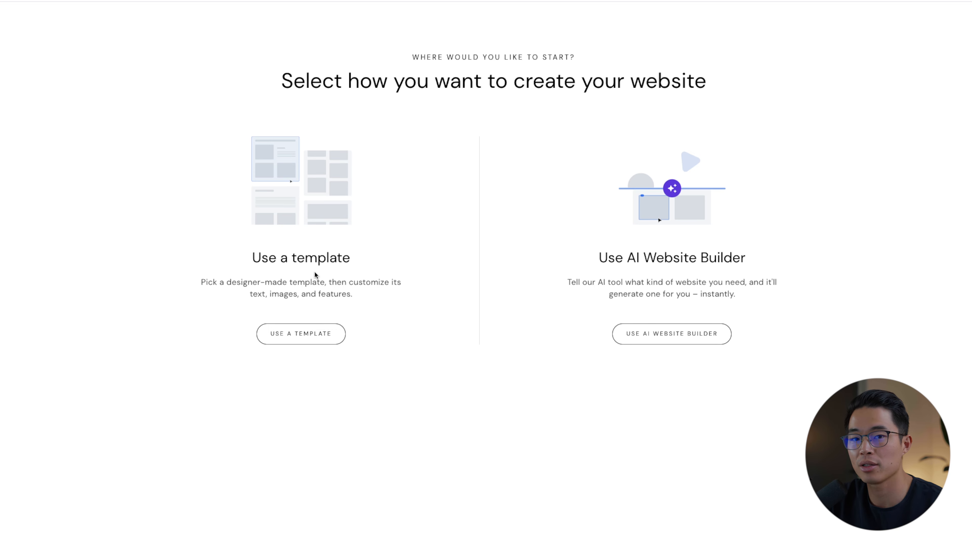
Choose to create the website from a template and look through the gallery of all templates.
{"action": "left_click", "coordinate": [300, 333]}
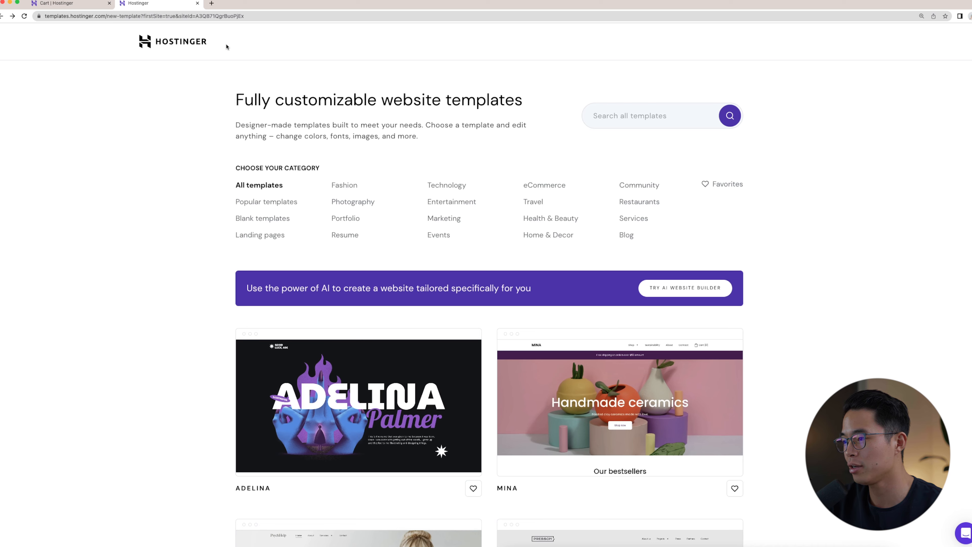
{"action": "scroll", "coordinate": [646, 99], "scroll_direction": "down", "scroll_amount": 2}
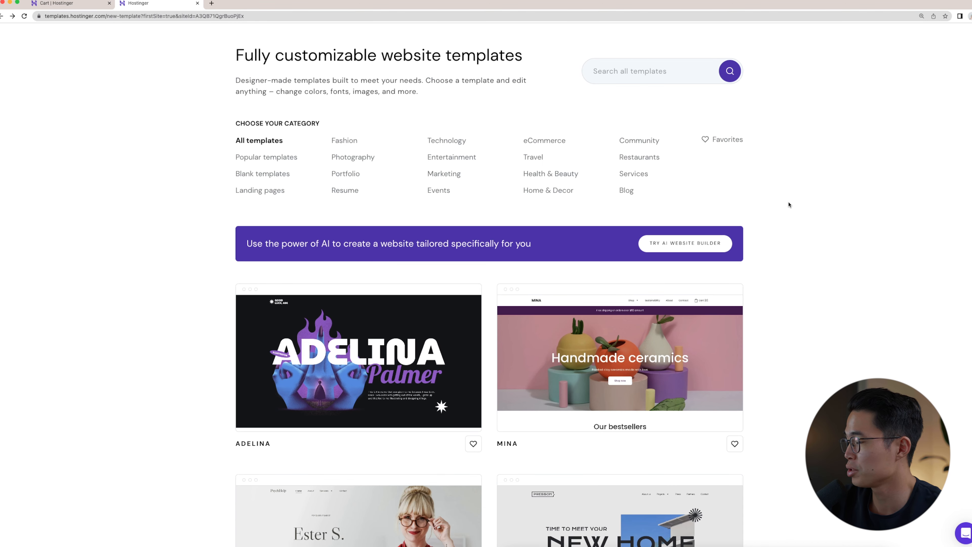
{"action": "scroll", "coordinate": [796, 245], "scroll_direction": "down", "scroll_amount": 5}
{"action": "scroll", "coordinate": [798, 247], "scroll_direction": "down", "scroll_amount": 15}
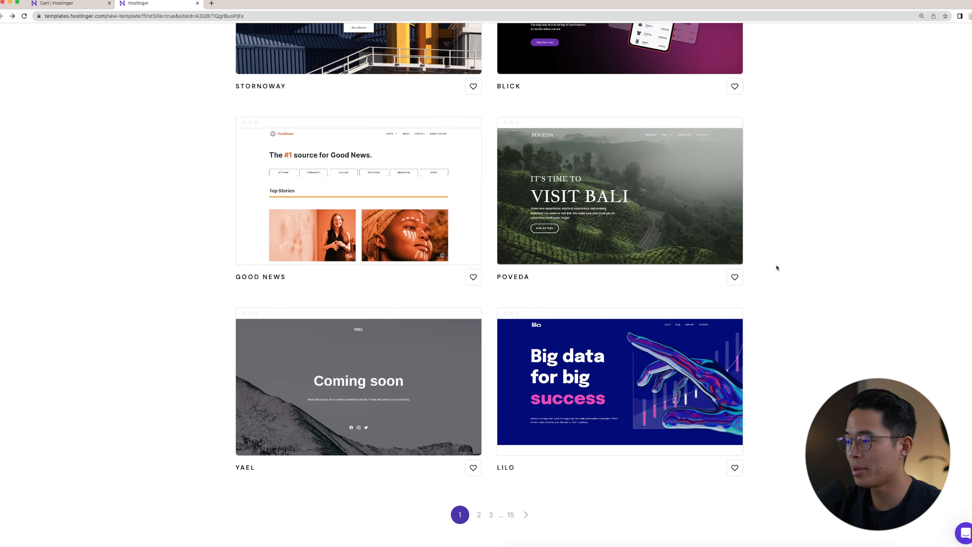
{"action": "scroll", "coordinate": [773, 289], "scroll_direction": "up", "scroll_amount": 8}
{"action": "scroll", "coordinate": [784, 287], "scroll_direction": "up", "scroll_amount": 7}
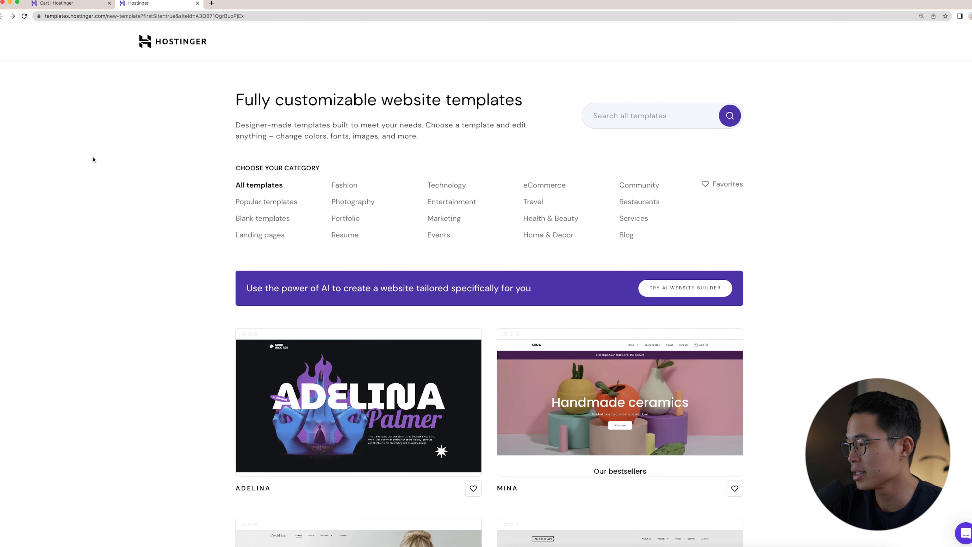
Filter the website templates to the Portfolio category and look through its first page of designs.
{"action": "left_click", "coordinate": [343, 219]}
{"action": "mouse_move", "coordinate": [726, 430]}
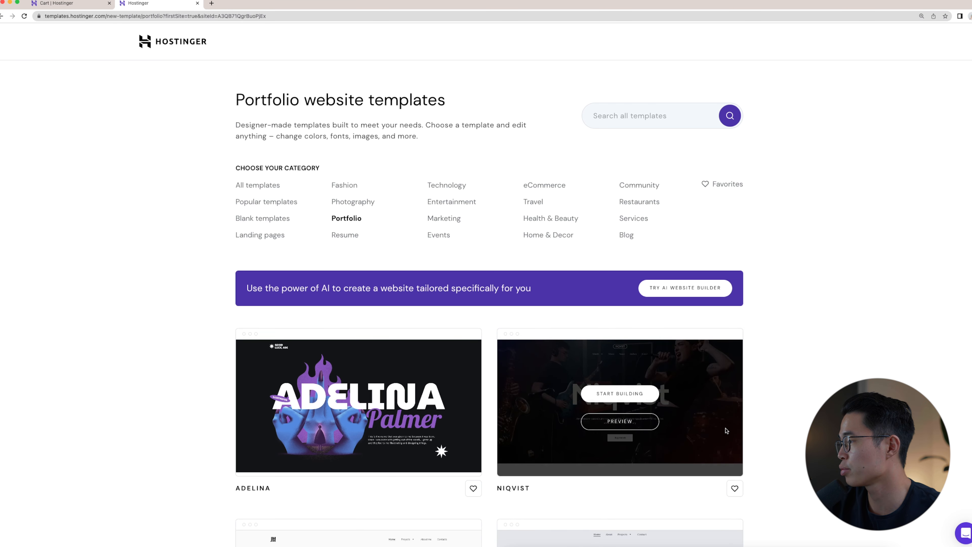
{"action": "scroll", "coordinate": [728, 434], "scroll_direction": "down", "scroll_amount": 10}
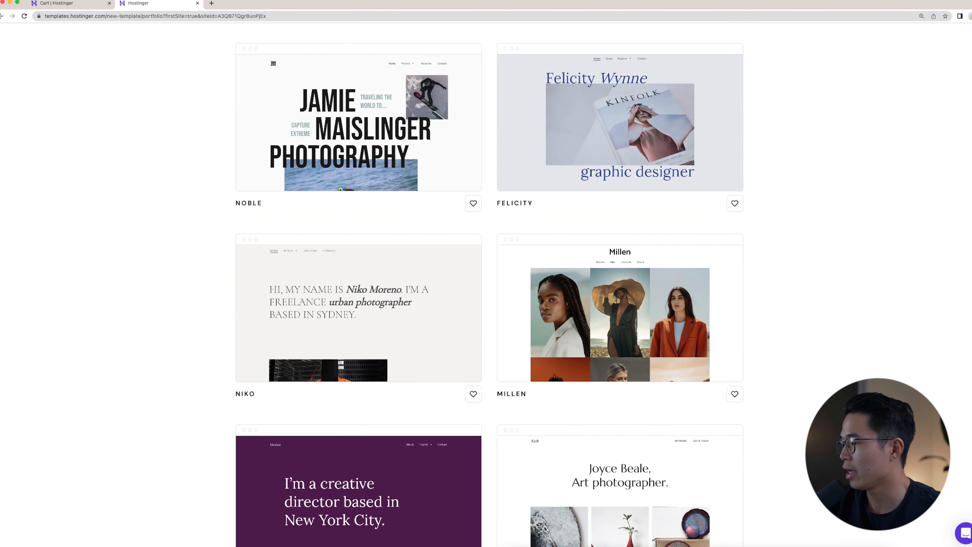
{"action": "scroll", "coordinate": [728, 434], "scroll_direction": "down", "scroll_amount": 7}
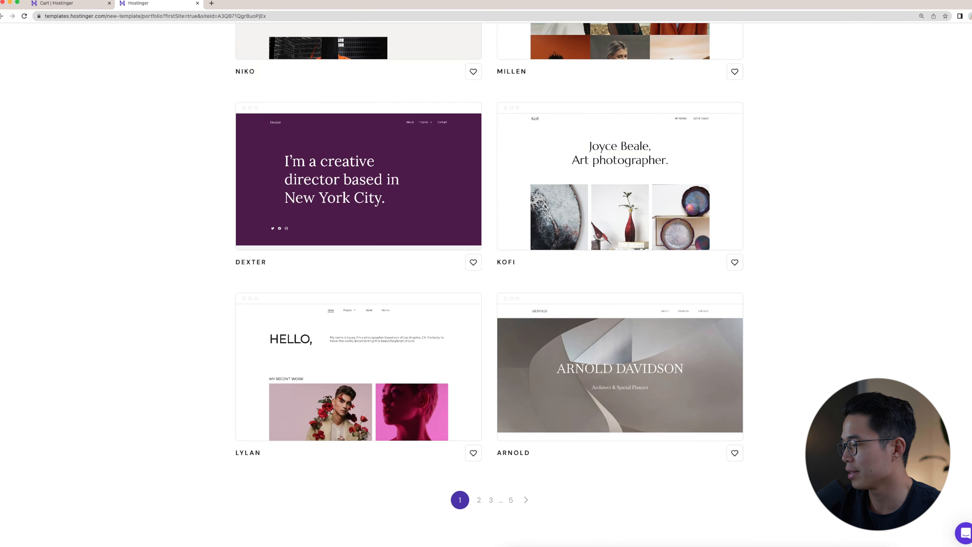
{"action": "scroll", "coordinate": [320, 203], "scroll_direction": "up", "scroll_amount": 17}
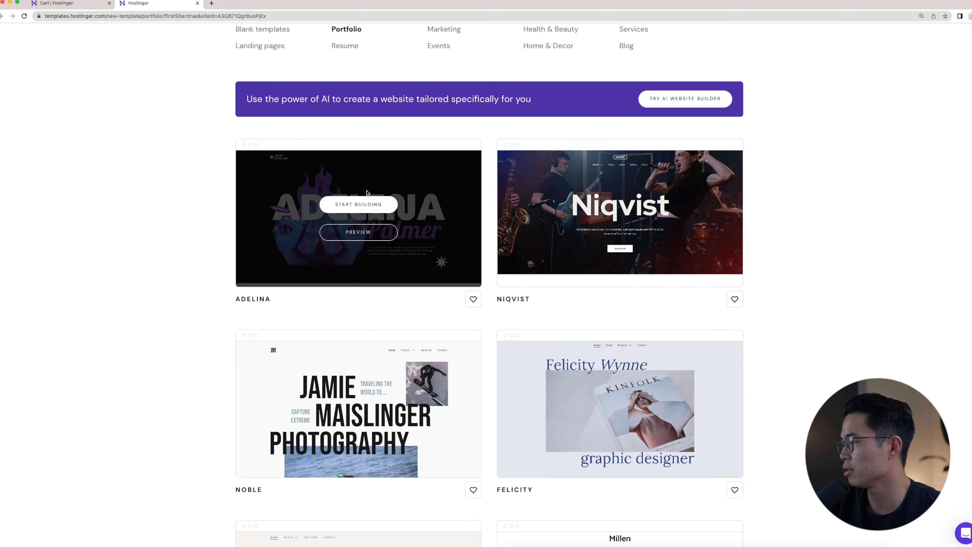
Preview the Adelina template's full page and start building the website with it.
{"action": "left_click", "coordinate": [349, 234]}
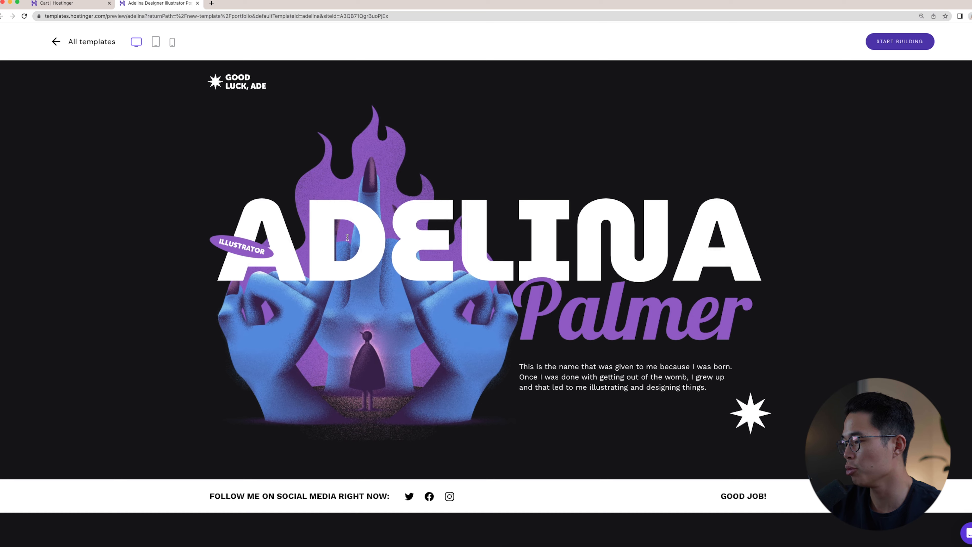
{"action": "scroll", "coordinate": [635, 209], "scroll_direction": "down", "scroll_amount": 15}
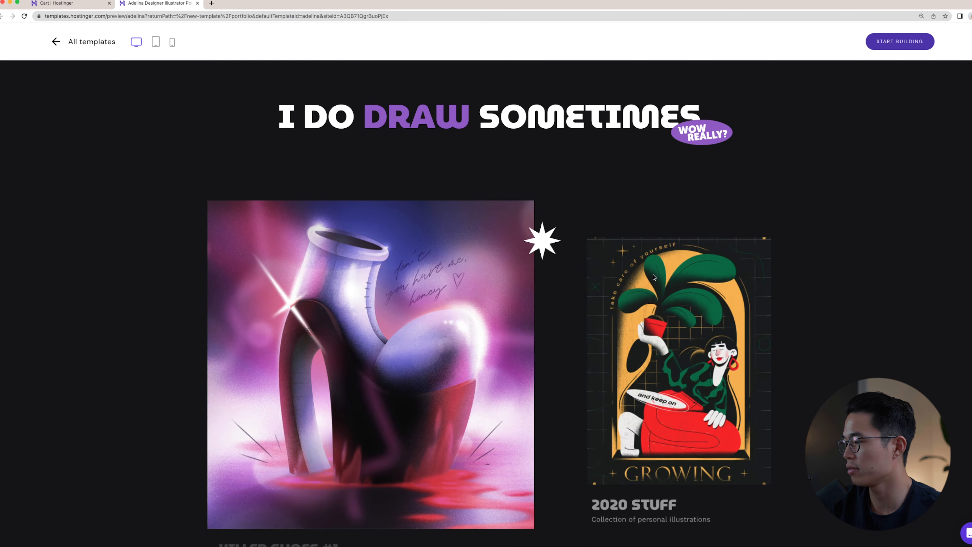
{"action": "scroll", "coordinate": [827, 295], "scroll_direction": "down", "scroll_amount": 20}
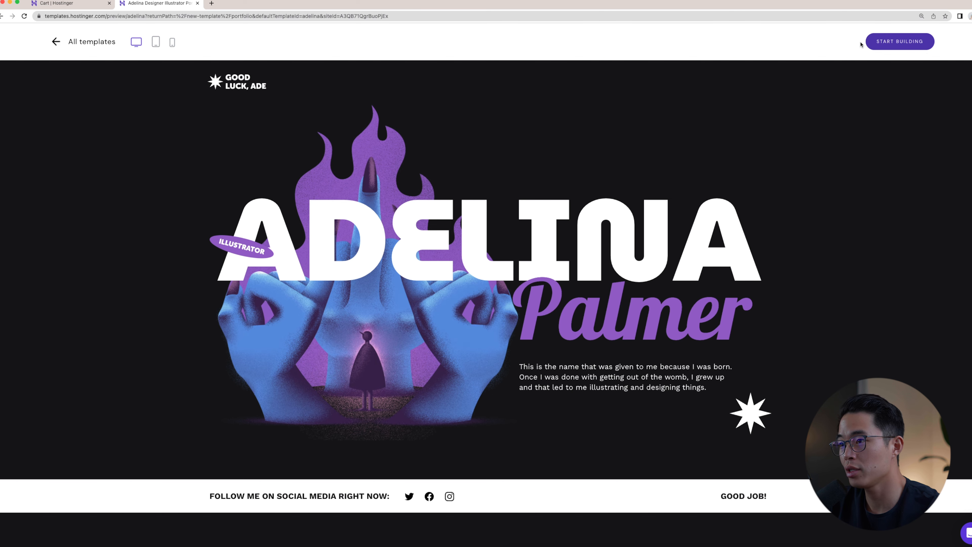
{"action": "left_click", "coordinate": [899, 41]}
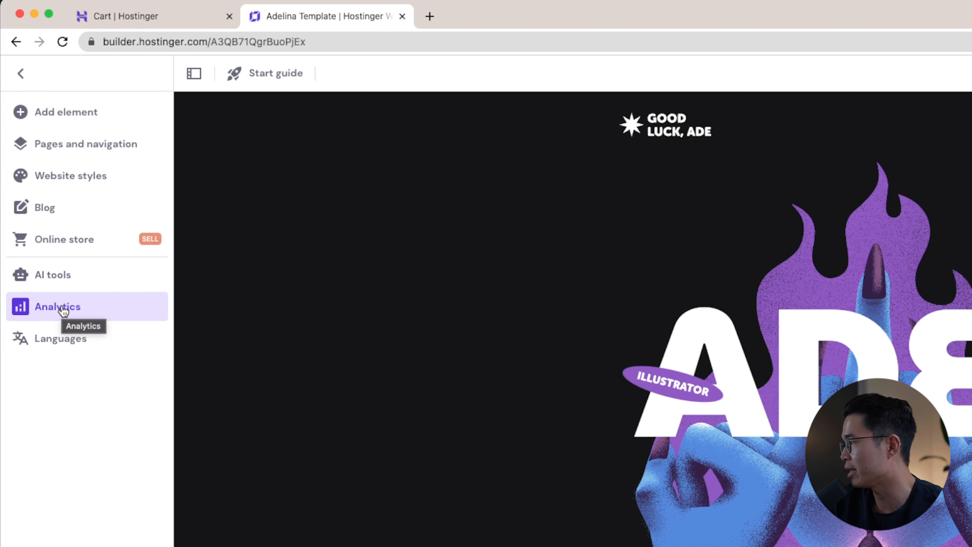
Review the site-wide style settings for colors, text, buttons and animations.
{"action": "left_click", "coordinate": [92, 185]}
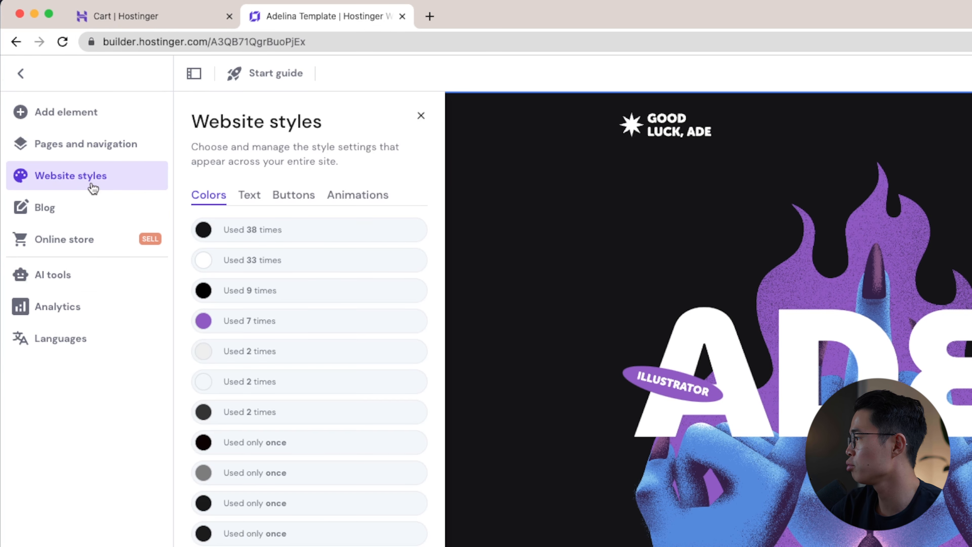
{"action": "left_click", "coordinate": [247, 195]}
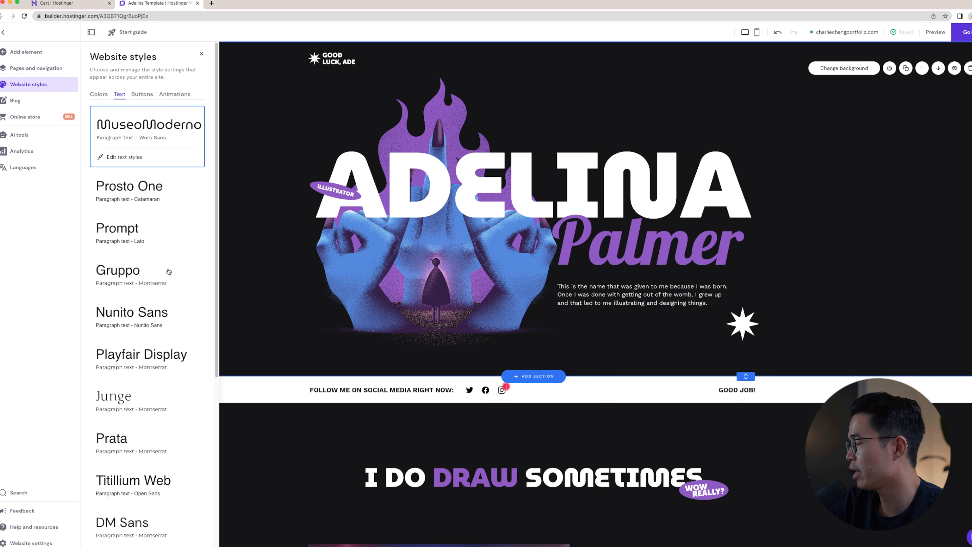
{"action": "left_click", "coordinate": [143, 95]}
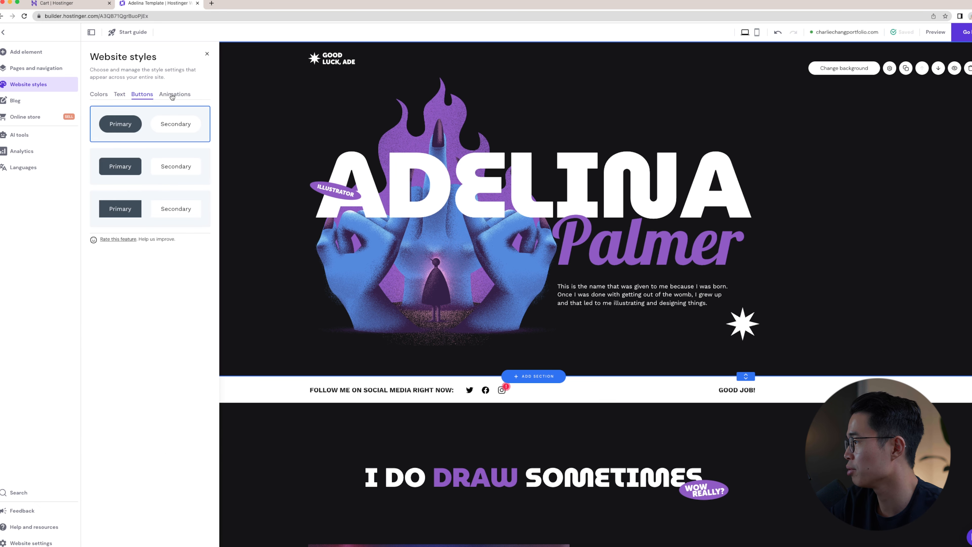
{"action": "left_click", "coordinate": [174, 96]}
{"action": "left_click", "coordinate": [98, 95]}
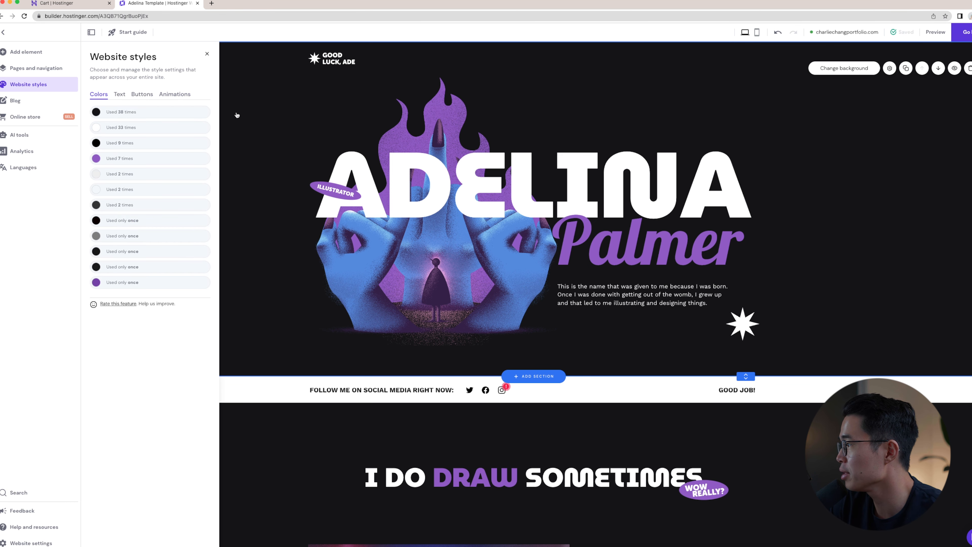
Look over the elements that can be added to the page, such as text, buttons and galleries.
{"action": "left_click", "coordinate": [20, 54]}
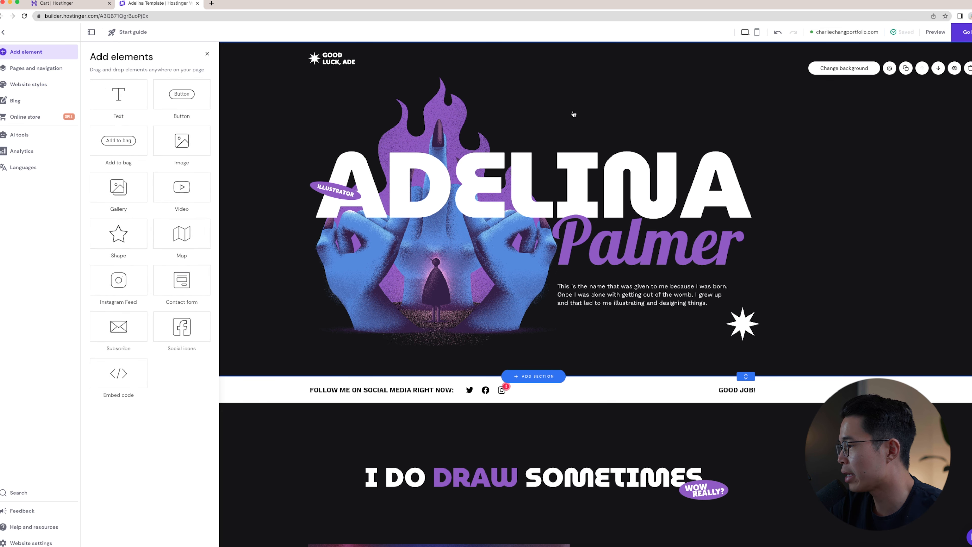
{"action": "left_click", "coordinate": [657, 197]}
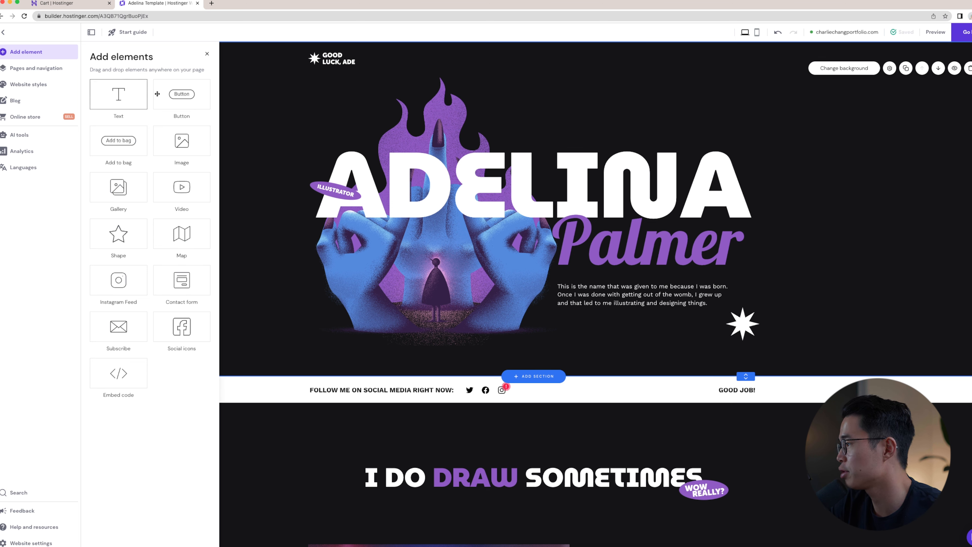
{"action": "mouse_move", "coordinate": [117, 96]}
{"action": "left_mouse_down"}
{"action": "mouse_move", "coordinate": [382, 321]}
{"action": "mouse_move", "coordinate": [420, 376]}
{"action": "mouse_move", "coordinate": [130, 53]}
{"action": "mouse_move", "coordinate": [478, 398]}
{"action": "mouse_move", "coordinate": [183, 64]}
{"action": "mouse_move", "coordinate": [119, 97]}
{"action": "left_mouse_up"}
Browse the section categories and insert the white About layout with text beside an image above the purple Forever a Child section.
{"action": "scroll", "coordinate": [744, 309], "scroll_direction": "down", "scroll_amount": 15}
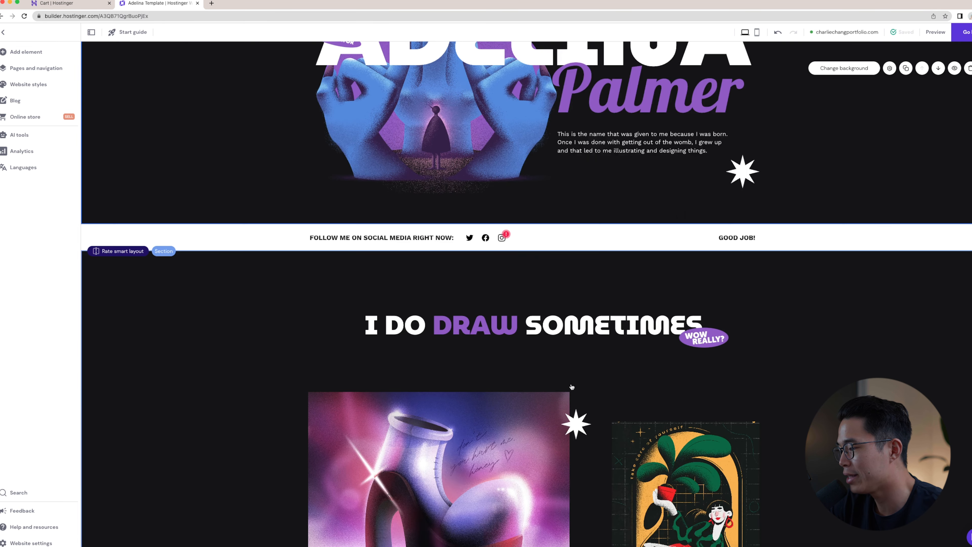
{"action": "scroll", "coordinate": [528, 298], "scroll_direction": "down", "scroll_amount": 8}
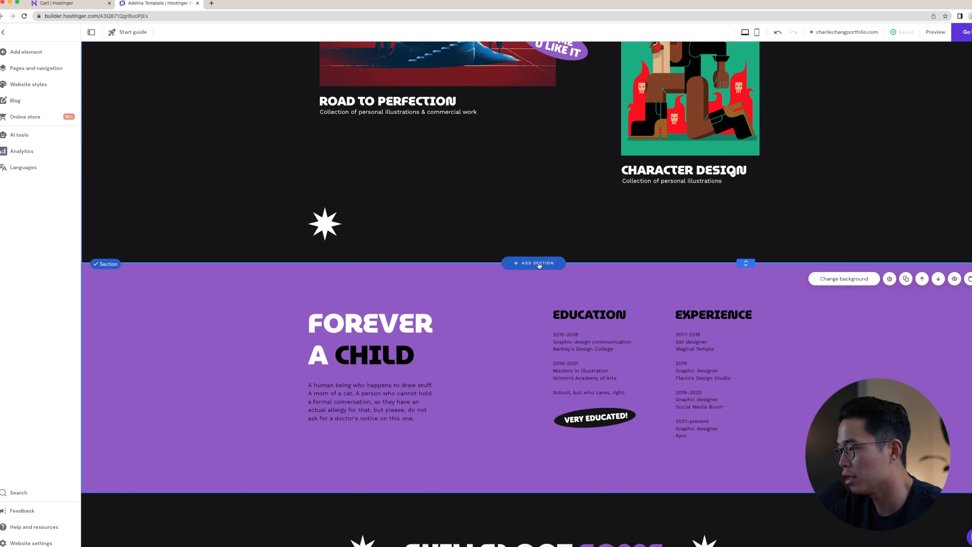
{"action": "left_click", "coordinate": [538, 263]}
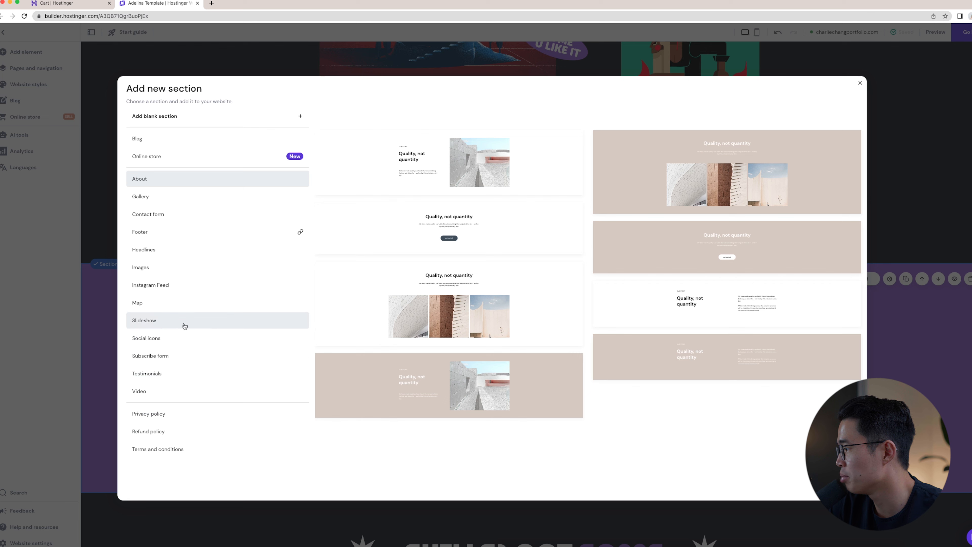
{"action": "left_click", "coordinate": [206, 196]}
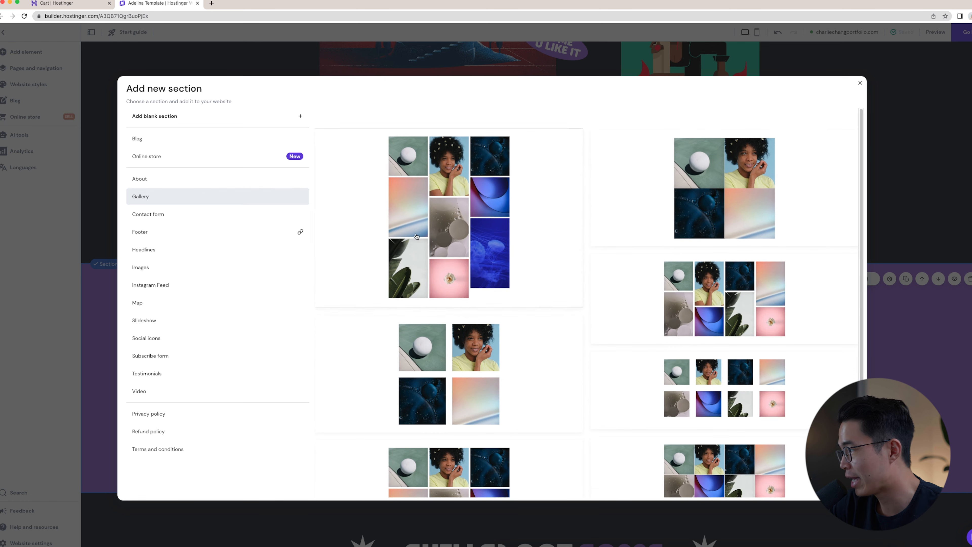
{"action": "left_click", "coordinate": [170, 212]}
{"action": "left_click", "coordinate": [181, 283]}
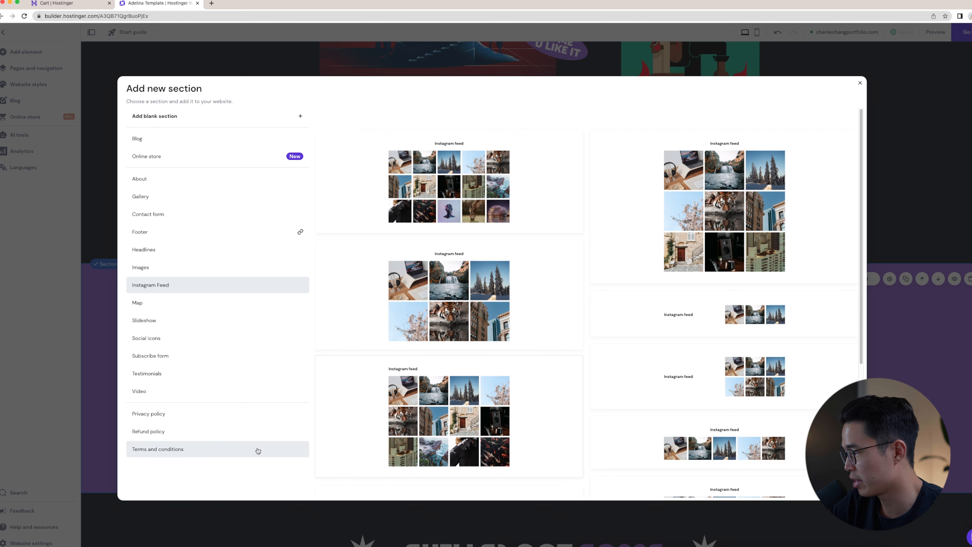
{"action": "left_click", "coordinate": [186, 392]}
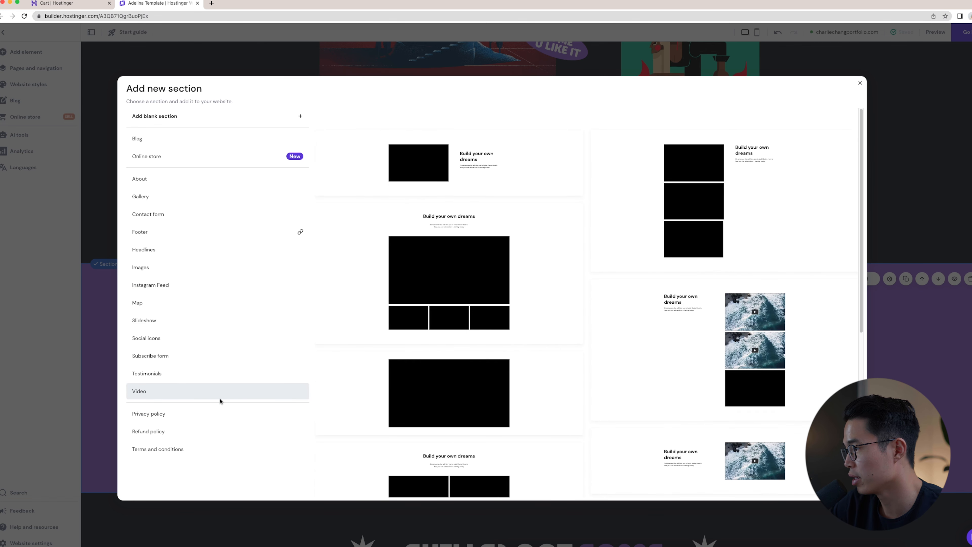
{"action": "left_click", "coordinate": [147, 181]}
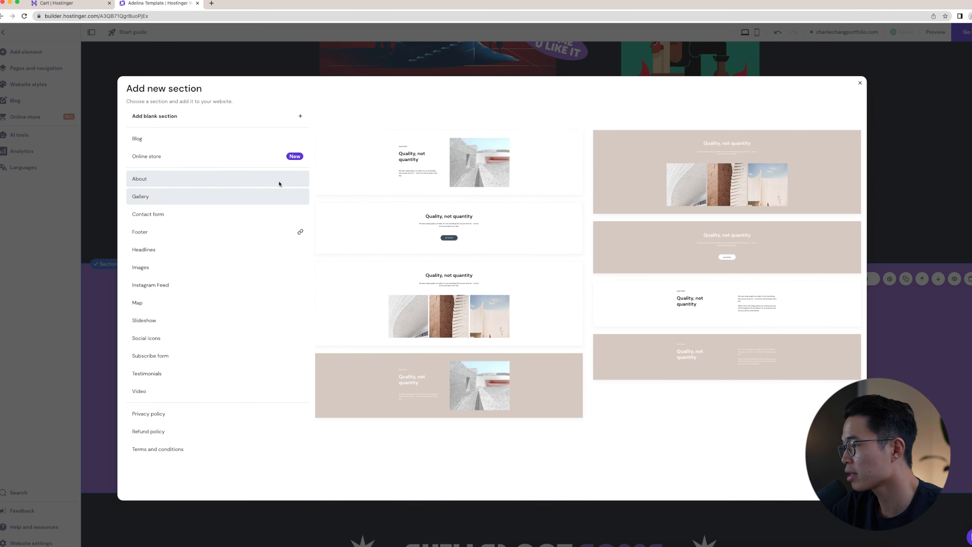
{"action": "left_click", "coordinate": [369, 156]}
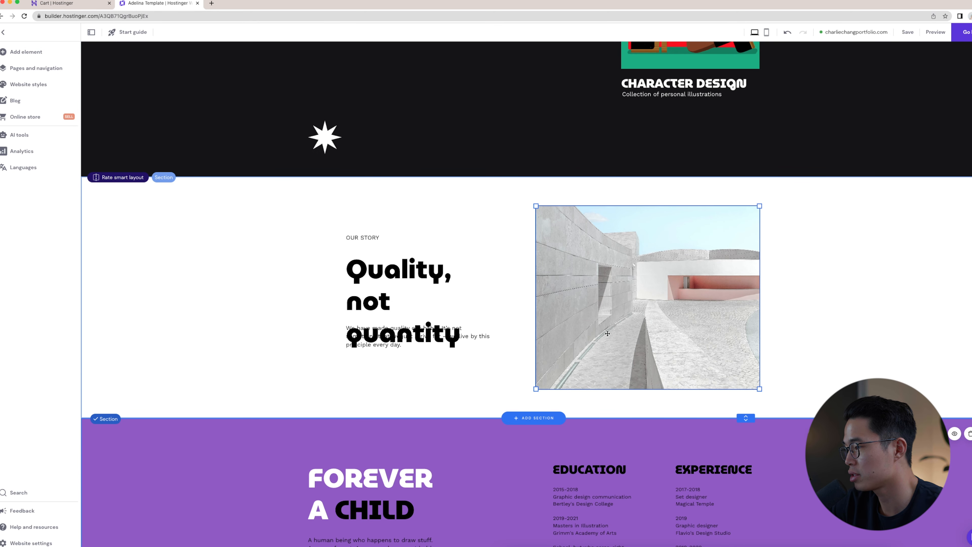
Replace the new section's "Quality, not quantity" heading with "Hello" and give it the Heading 2 style.
{"action": "double_click", "coordinate": [407, 311]}
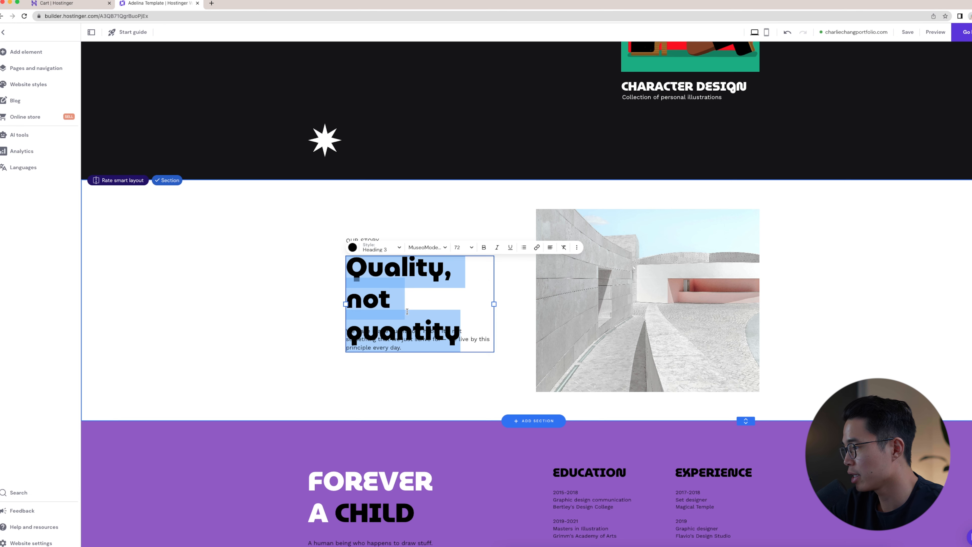
{"action": "key", "text": "BackSpace"}
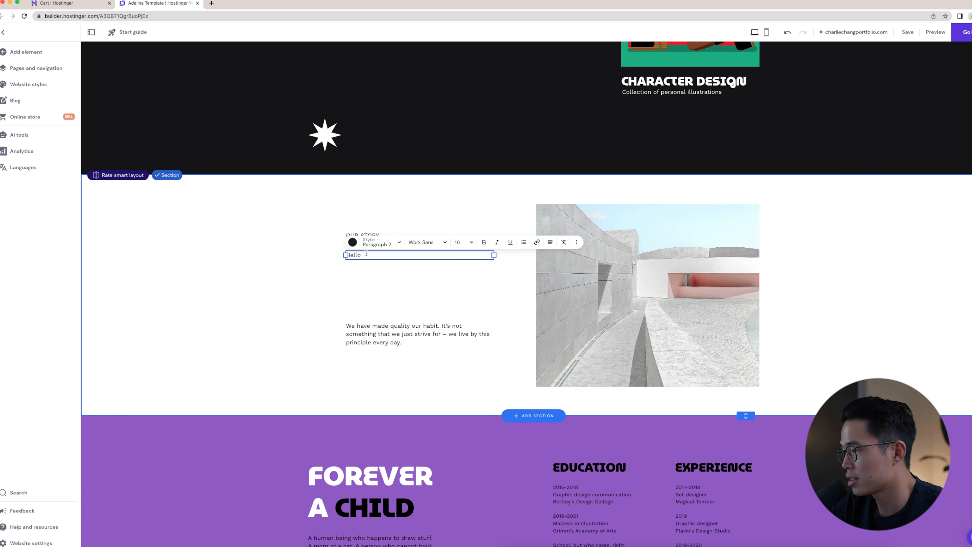
{"action": "left_click", "coordinate": [384, 246]}
{"action": "double_click", "coordinate": [361, 253]}
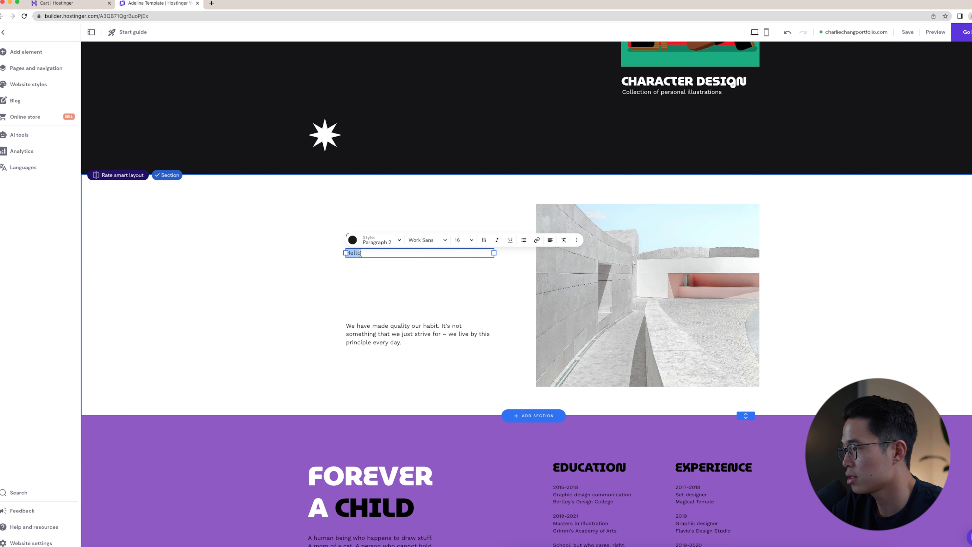
{"action": "left_click", "coordinate": [395, 242]}
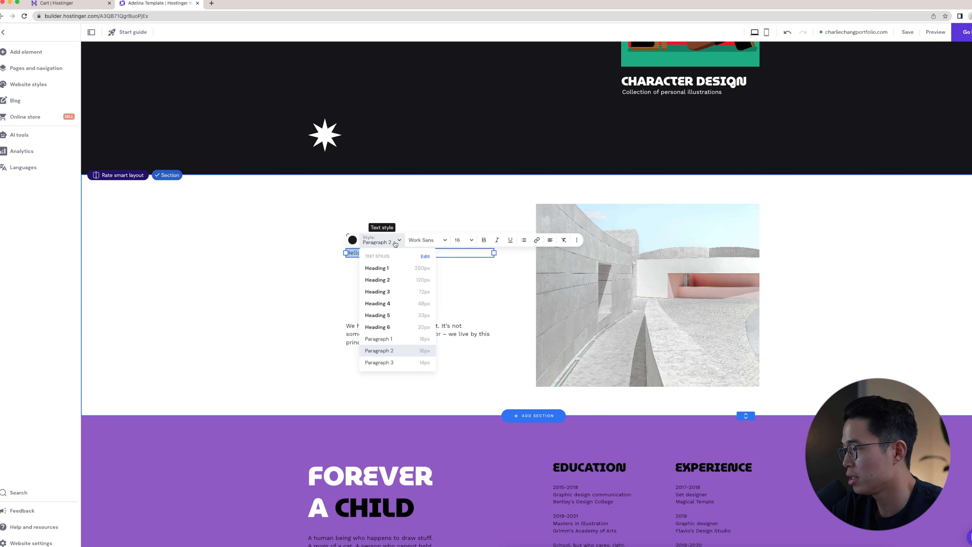
{"action": "left_click", "coordinate": [389, 283]}
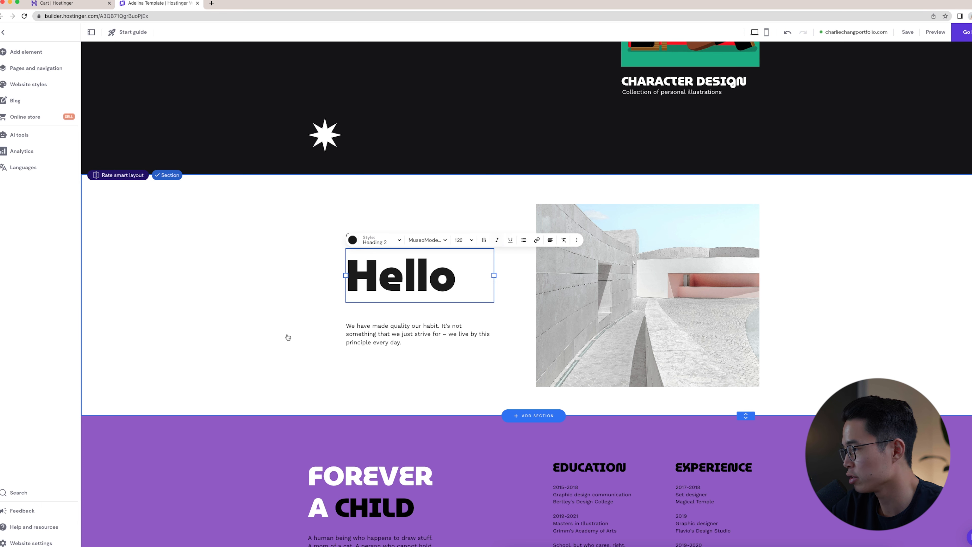
{"action": "left_click", "coordinate": [274, 336]}
Open the media library to replace the new section's image and look through the free images.
{"action": "left_click", "coordinate": [573, 210]}
{"action": "left_click", "coordinate": [573, 194]}
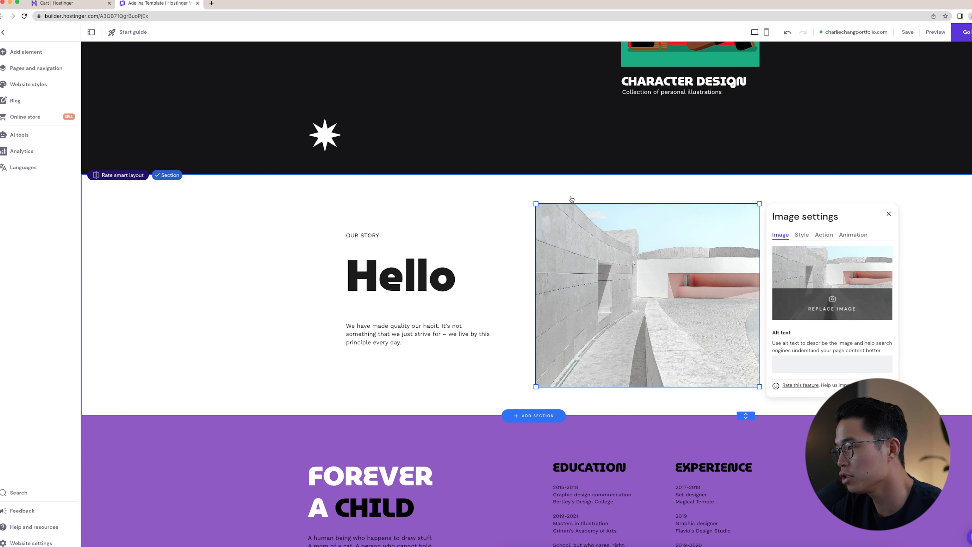
{"action": "left_click", "coordinate": [836, 311]}
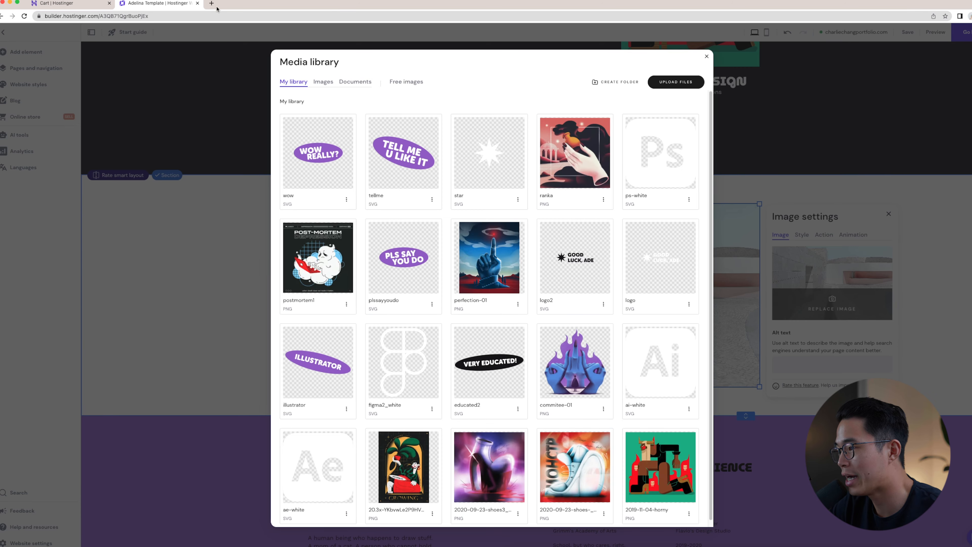
{"action": "left_click", "coordinate": [404, 82]}
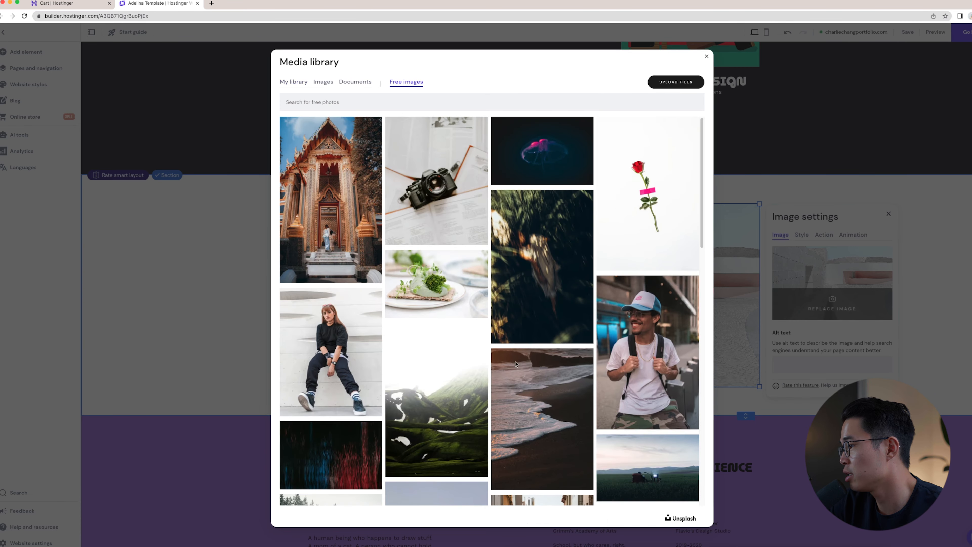
{"action": "scroll", "coordinate": [506, 255], "scroll_direction": "down", "scroll_amount": 15}
{"action": "scroll", "coordinate": [449, 316], "scroll_direction": "up", "scroll_amount": 10}
{"action": "scroll", "coordinate": [449, 317], "scroll_direction": "up", "scroll_amount": 4}
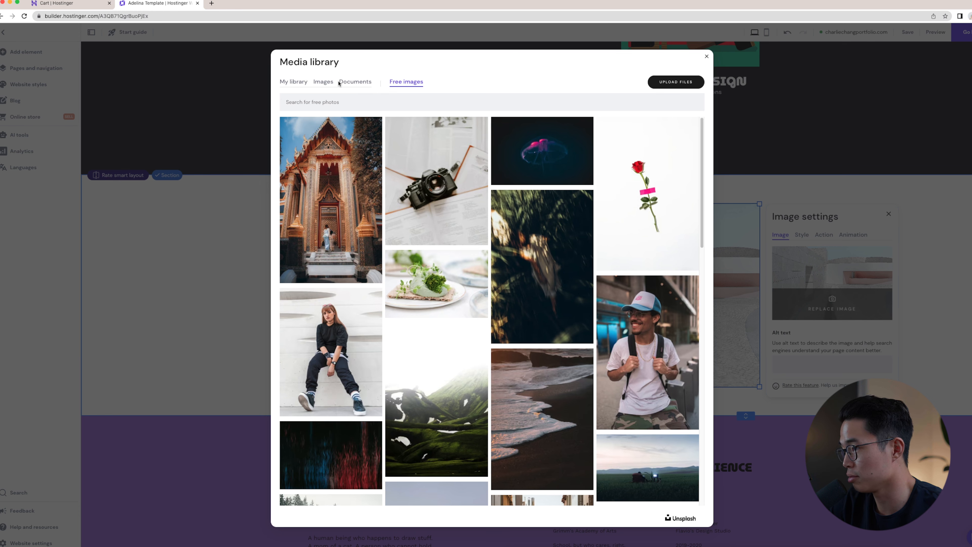
Upload the ten consecutive files ending at wedding3-1-7.jpg from the Portfolio folder to the media library.
{"action": "left_click", "coordinate": [676, 84]}
{"action": "double_click", "coordinate": [440, 230]}
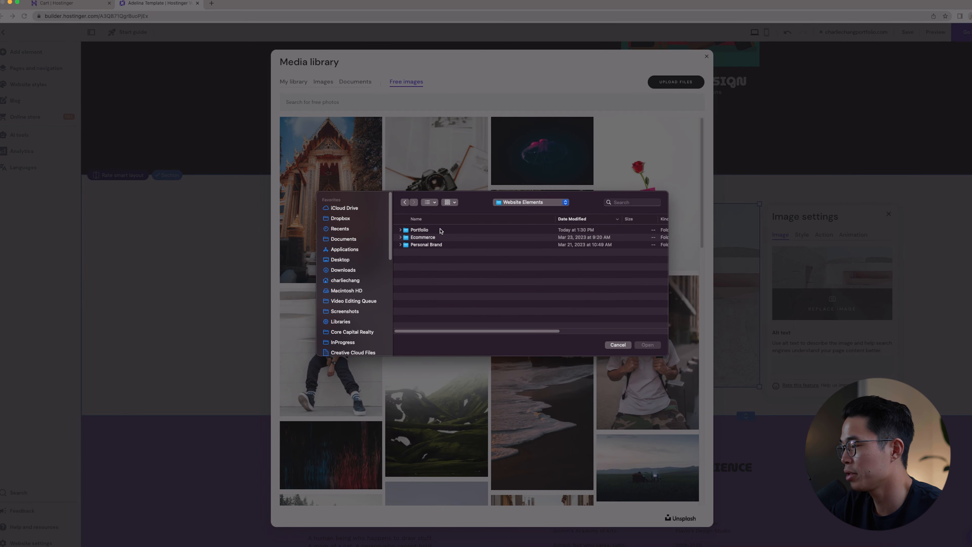
{"action": "double_click", "coordinate": [440, 230]}
{"action": "left_click", "coordinate": [459, 303]}
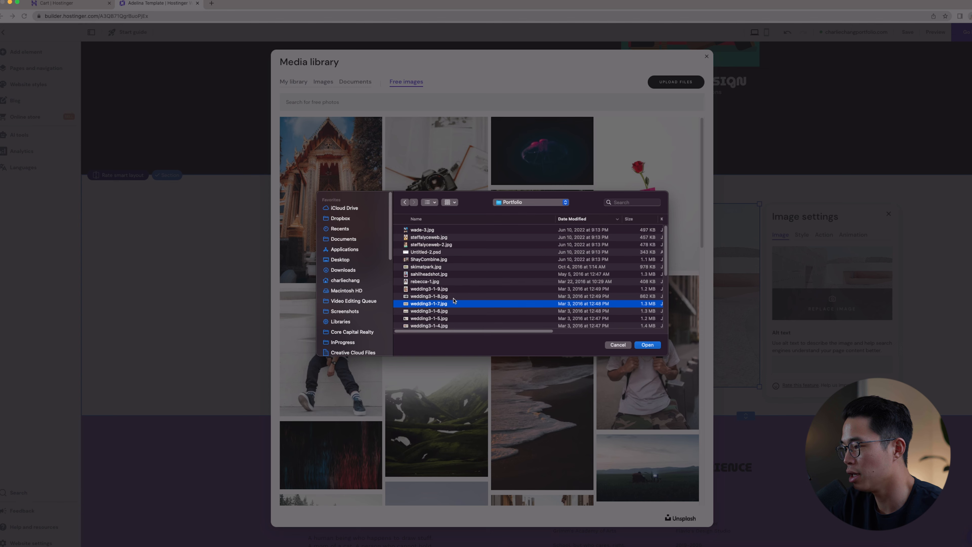
{"action": "left_click", "coordinate": [482, 238], "text": "shift"}
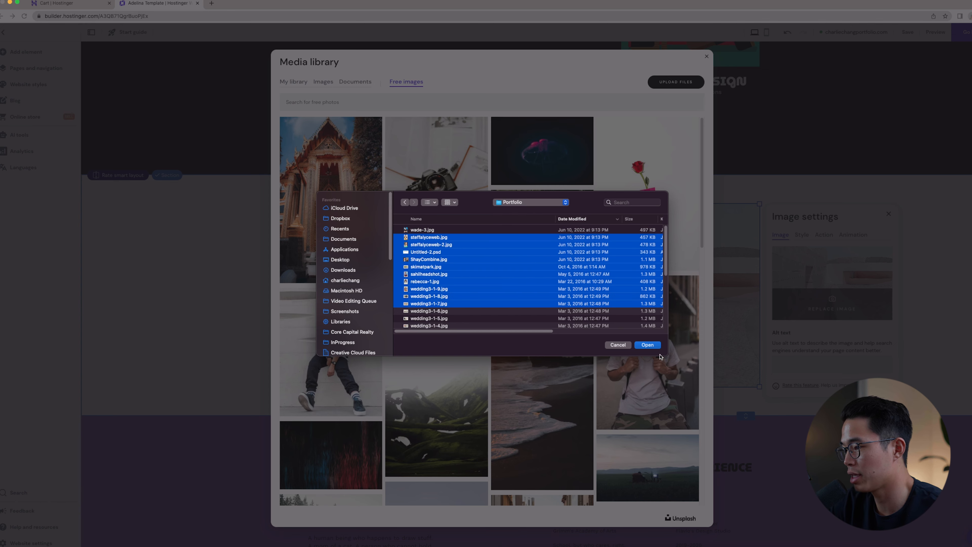
{"action": "left_click", "coordinate": [647, 344]}
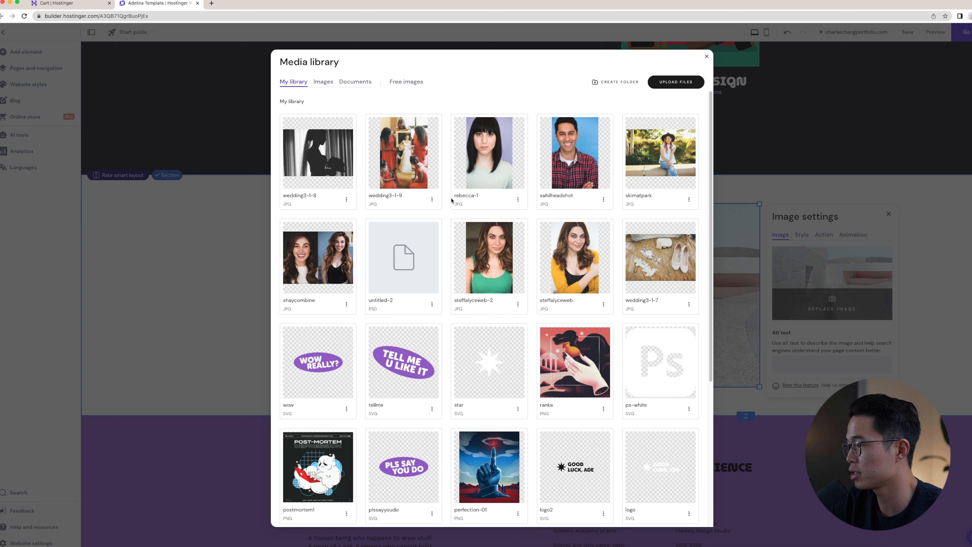
Replace the Hello section's image with wedding3-1-9 and review its style, action, animation and alt text settings.
{"action": "left_click", "coordinate": [409, 158]}
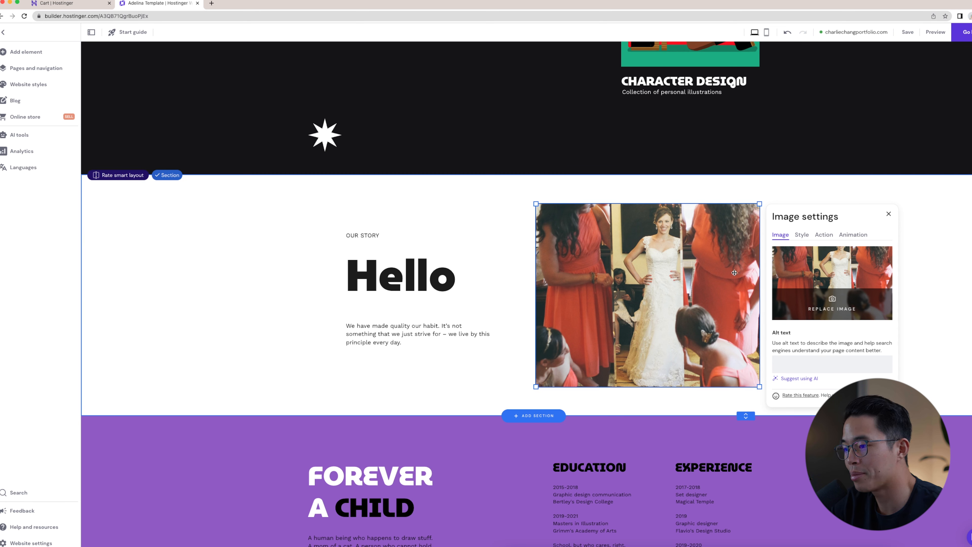
{"action": "left_click", "coordinate": [802, 235]}
{"action": "left_click", "coordinate": [822, 235]}
{"action": "left_click", "coordinate": [845, 237]}
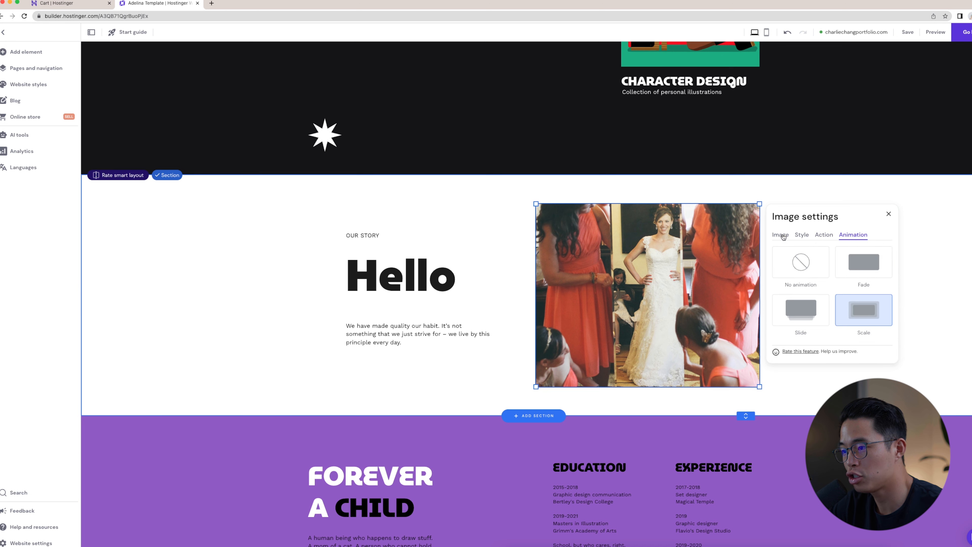
{"action": "left_click", "coordinate": [781, 235]}
{"action": "scroll", "coordinate": [793, 301], "scroll_direction": "down", "scroll_amount": 2}
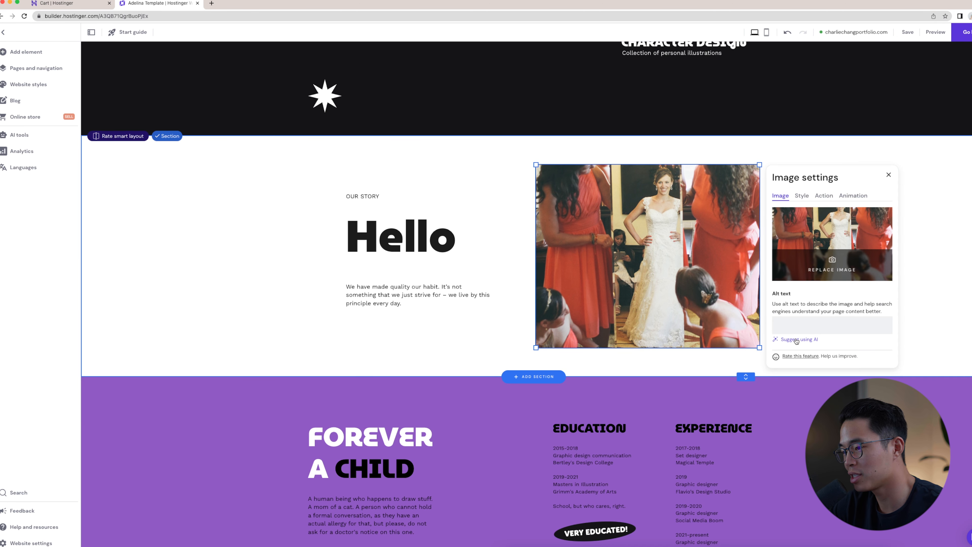
{"action": "left_click", "coordinate": [445, 190]}
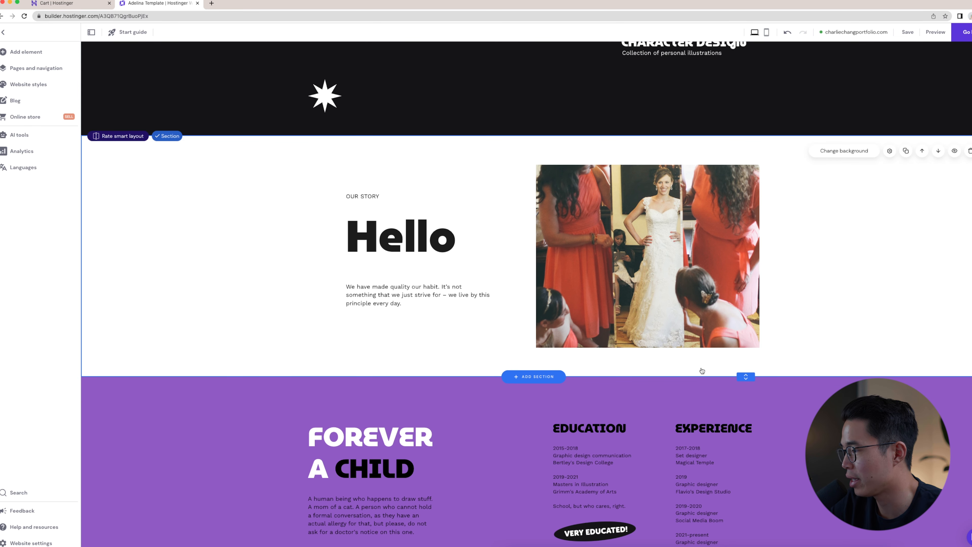
Delete the black "Skills? Got Some" section between the purple Forever a Child section and the contact form.
{"action": "left_click", "coordinate": [732, 381]}
{"action": "scroll", "coordinate": [651, 359], "scroll_direction": "down", "scroll_amount": 5}
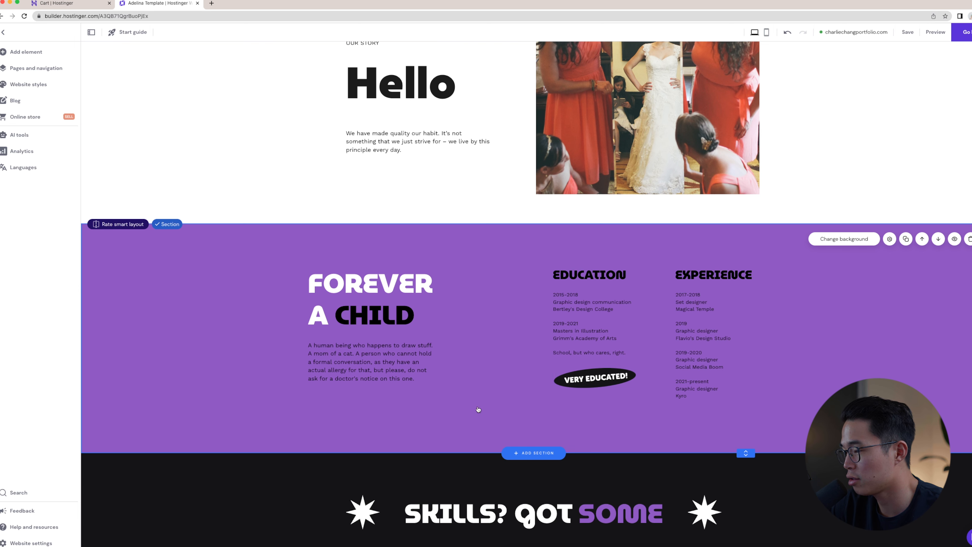
{"action": "scroll", "coordinate": [780, 418], "scroll_direction": "down", "scroll_amount": 5}
{"action": "left_click", "coordinate": [781, 418]}
{"action": "scroll", "coordinate": [781, 417], "scroll_direction": "down", "scroll_amount": 6}
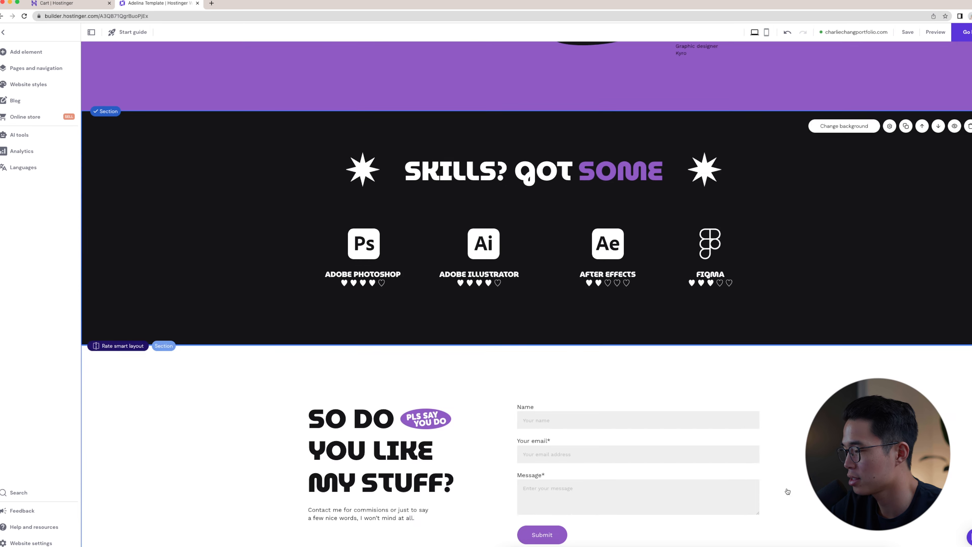
{"action": "scroll", "coordinate": [781, 405], "scroll_direction": "up", "scroll_amount": 7}
{"action": "scroll", "coordinate": [783, 394], "scroll_direction": "down", "scroll_amount": 1}
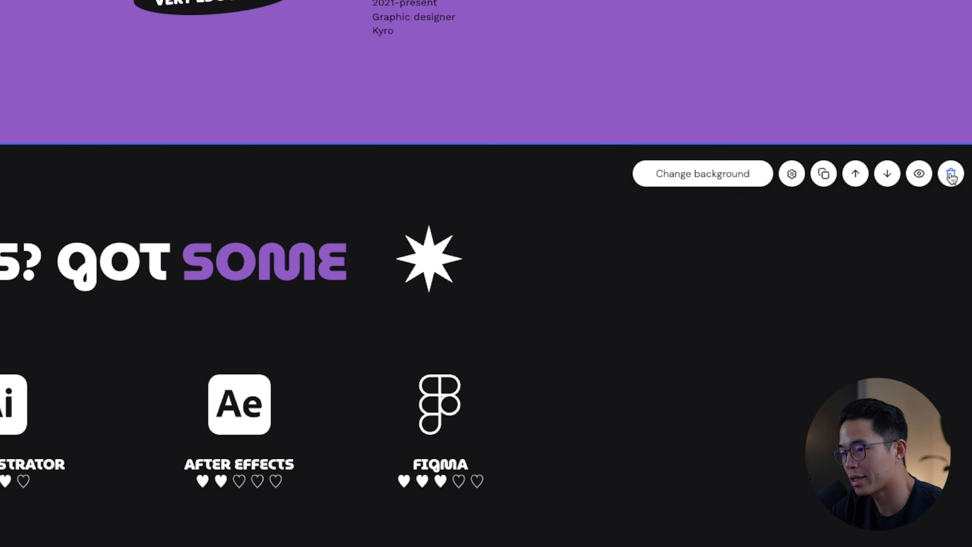
{"action": "left_click", "coordinate": [969, 307]}
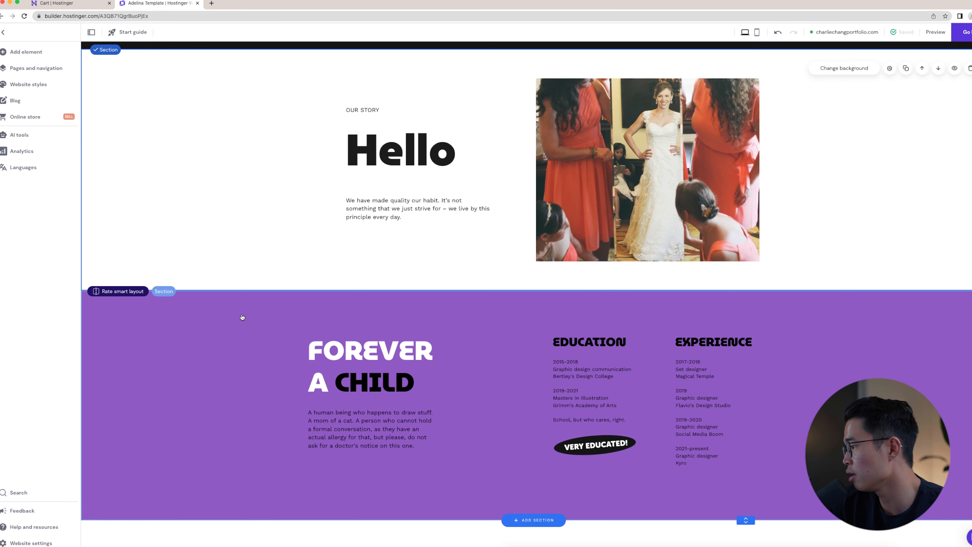
Change the Forever a Child section's background to the muted purple #9f87b5.
{"action": "left_click", "coordinate": [241, 317]}
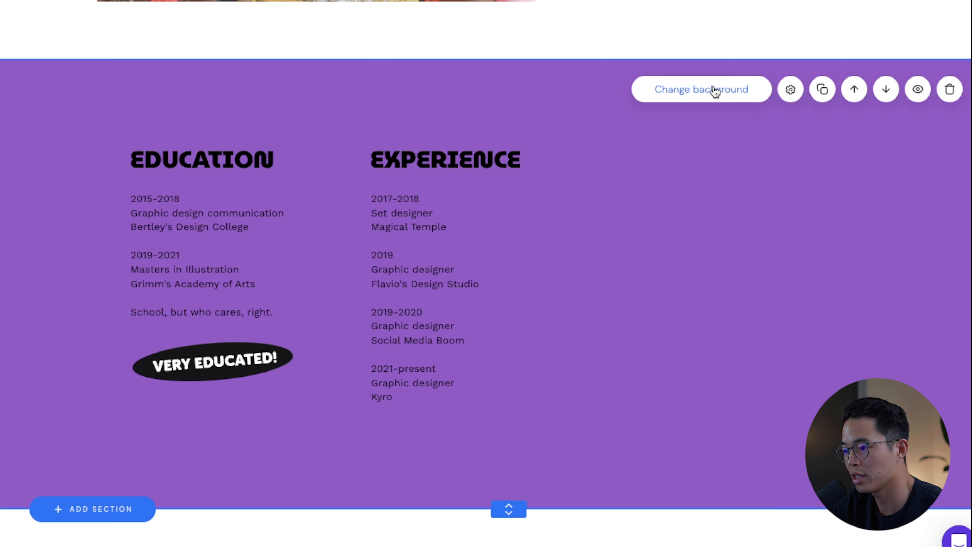
{"action": "left_click", "coordinate": [850, 306]}
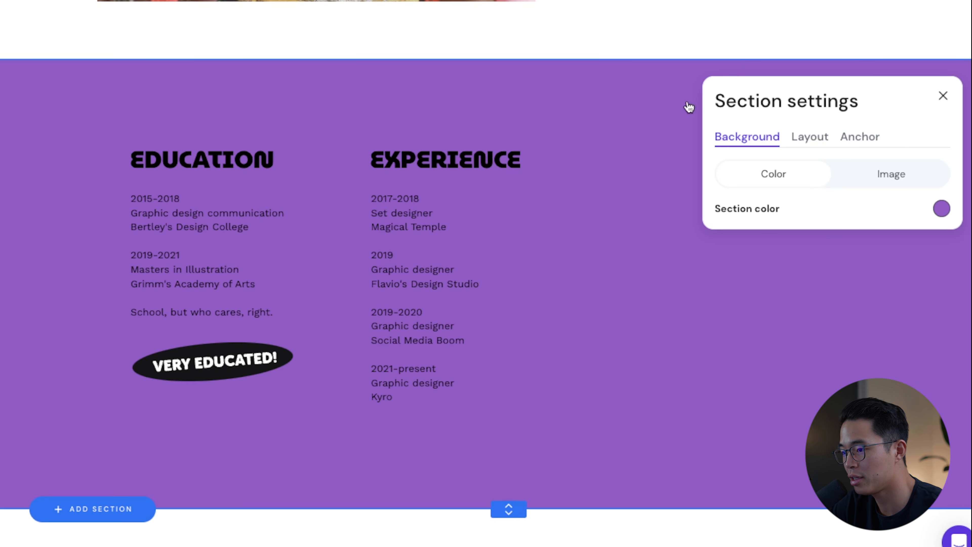
{"action": "left_click", "coordinate": [942, 209]}
{"action": "left_click_drag", "start_coordinate": [635, 225], "coordinate": [581, 199]}
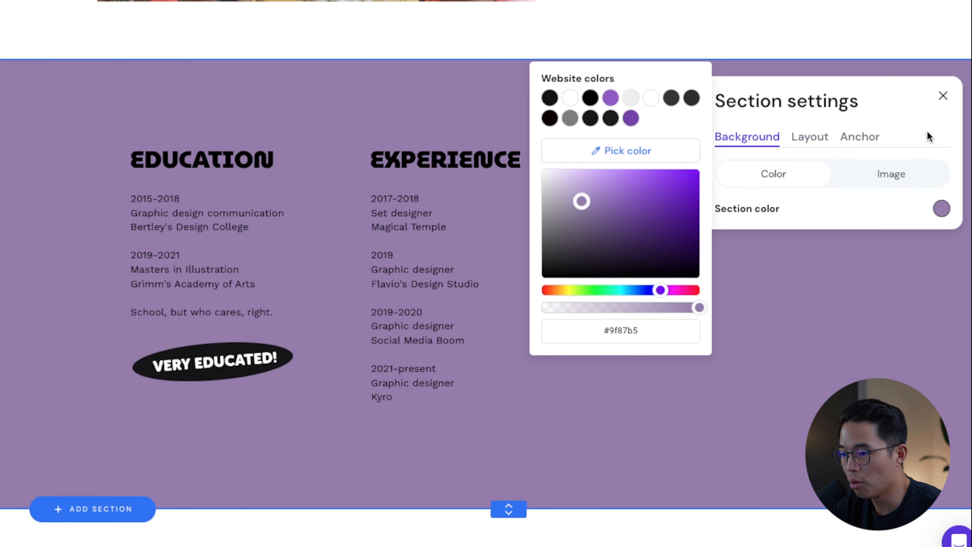
{"action": "left_click", "coordinate": [912, 119]}
Examine the Forever a Child section's image background, layout and anchor options, and close its settings.
{"action": "left_click", "coordinate": [897, 180]}
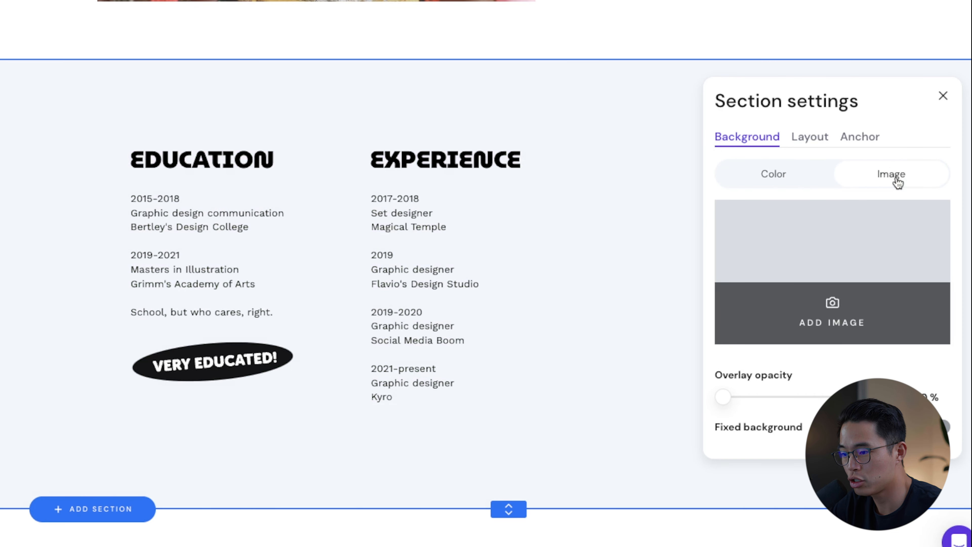
{"action": "left_click", "coordinate": [769, 180]}
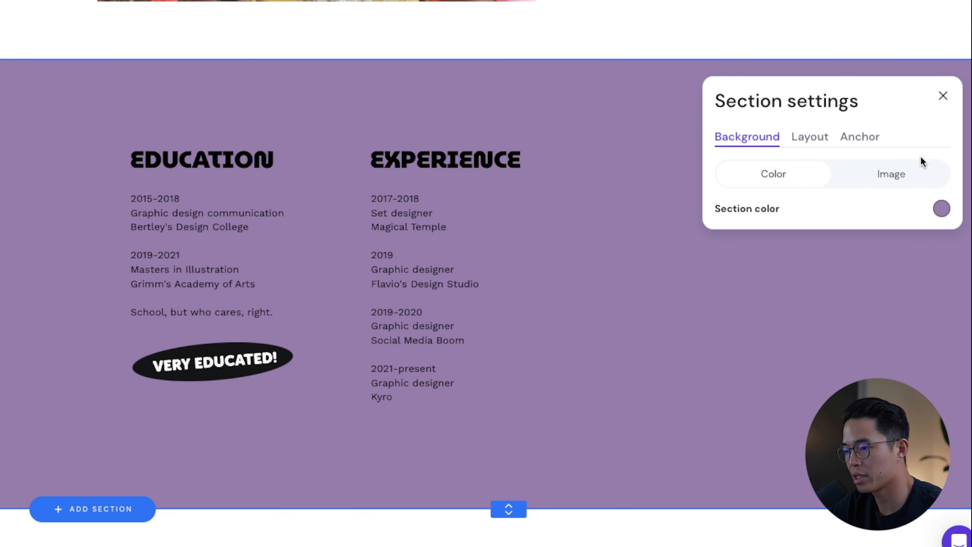
{"action": "left_click", "coordinate": [812, 138]}
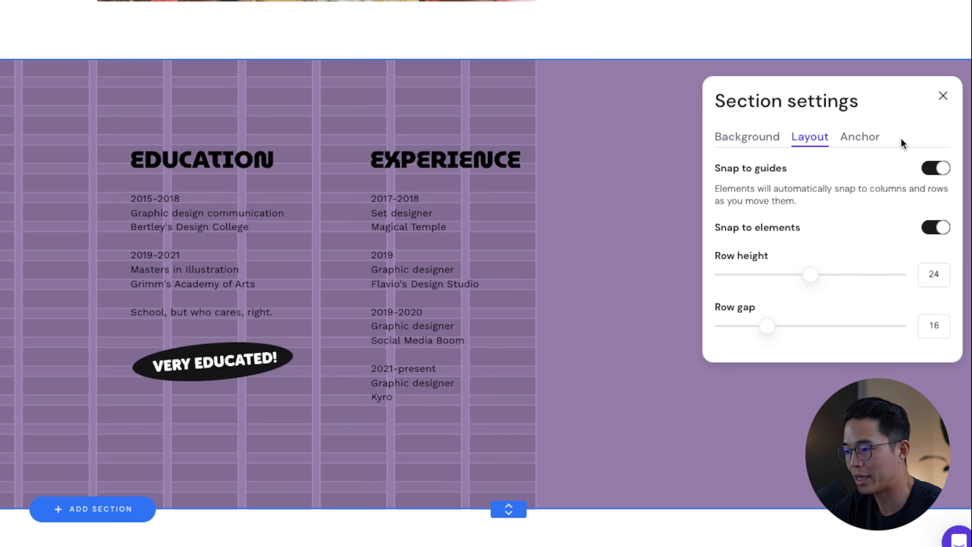
{"action": "left_click", "coordinate": [869, 138]}
{"action": "left_click", "coordinate": [751, 141]}
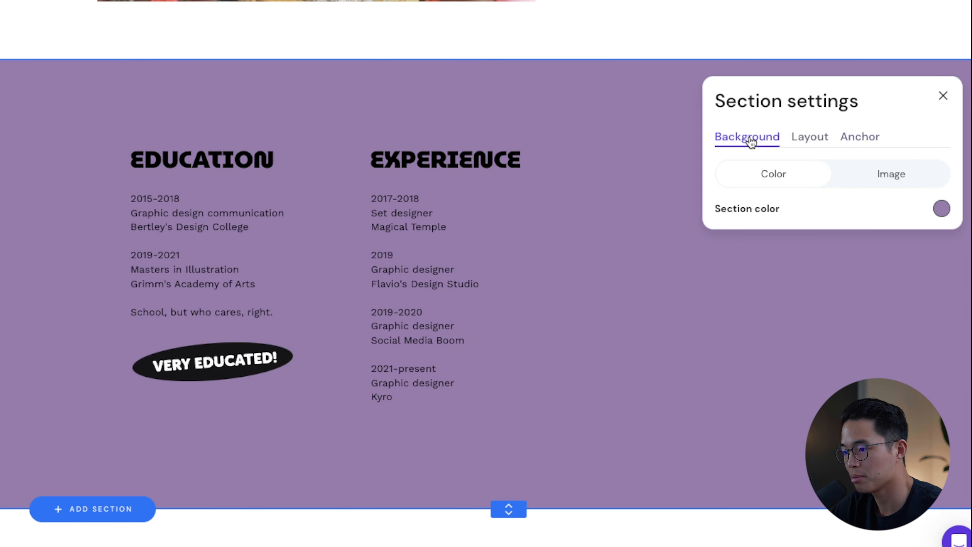
{"action": "left_click", "coordinate": [942, 96]}
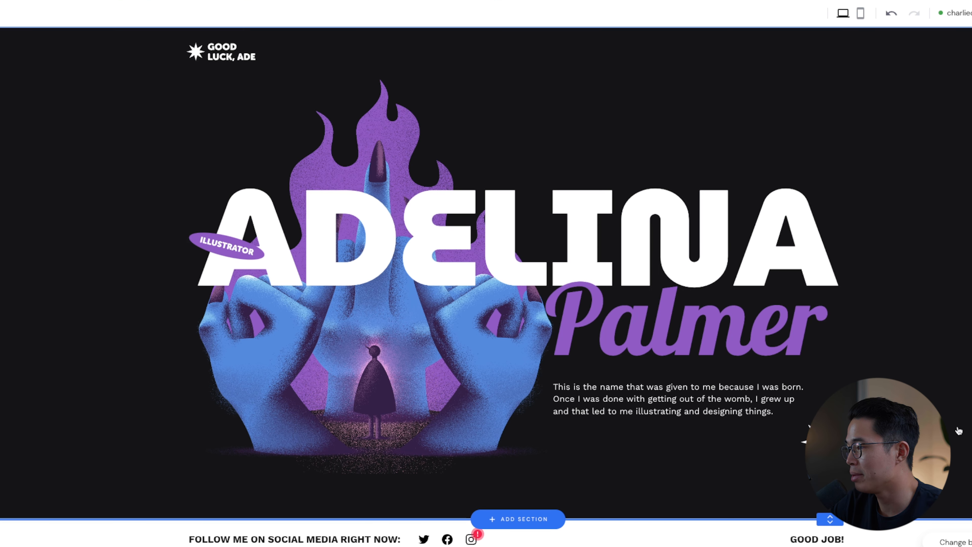
Check the editable text of the hero section's large title, purple script name and intro paragraph.
{"action": "double_click", "coordinate": [561, 222]}
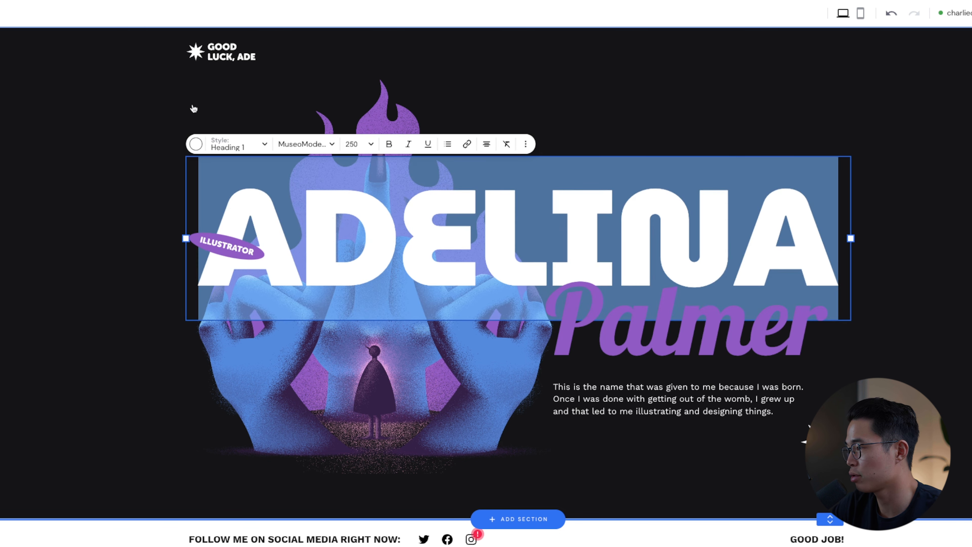
{"action": "left_click", "coordinate": [768, 326]}
{"action": "left_click", "coordinate": [768, 326]}
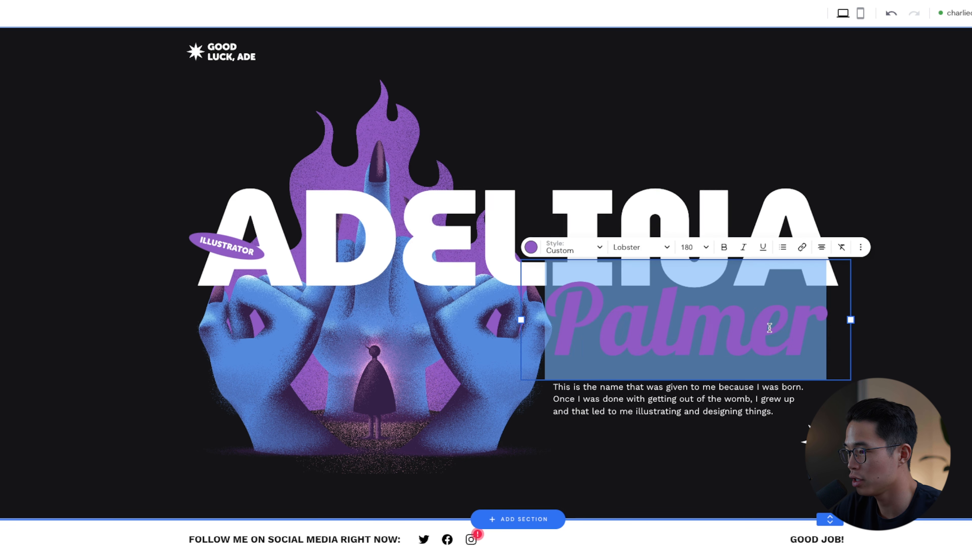
{"action": "double_click", "coordinate": [780, 405]}
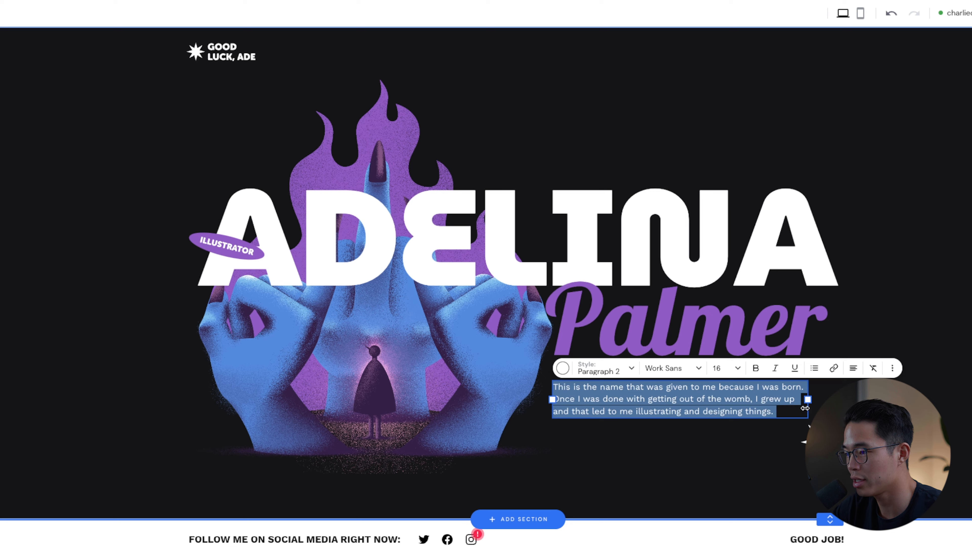
Move the white star under the hero intro text slightly down and to the left, and open the logo's image settings.
{"action": "left_click", "coordinate": [804, 440]}
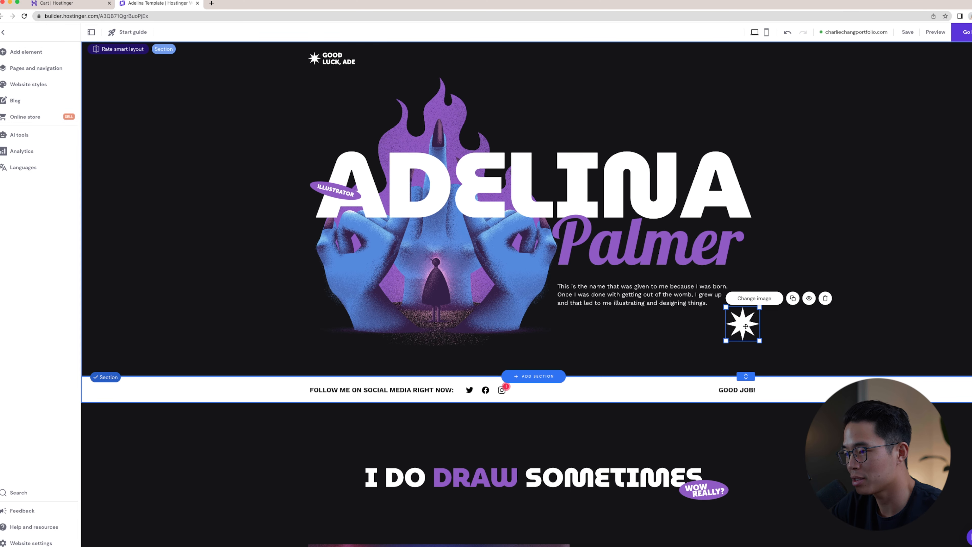
{"action": "left_click_drag", "start_coordinate": [745, 326], "coordinate": [706, 340]}
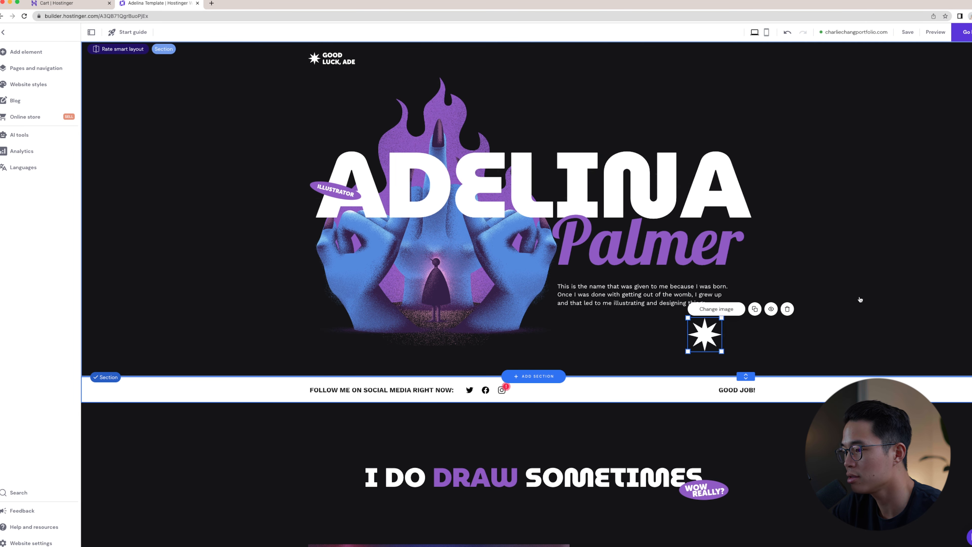
{"action": "double_click", "coordinate": [334, 63]}
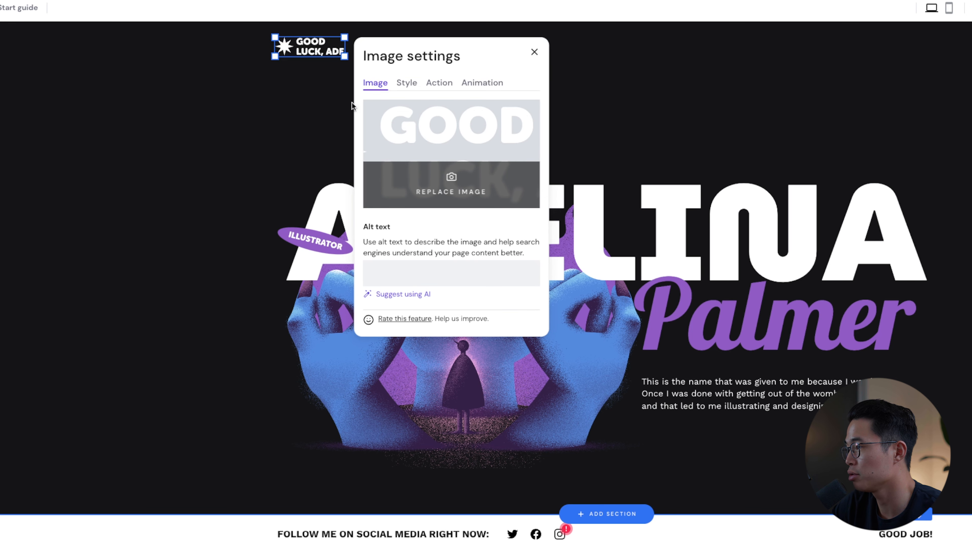
Open the Twitter link of the social media icons for editing and leave the icon settings.
{"action": "left_click", "coordinate": [527, 535]}
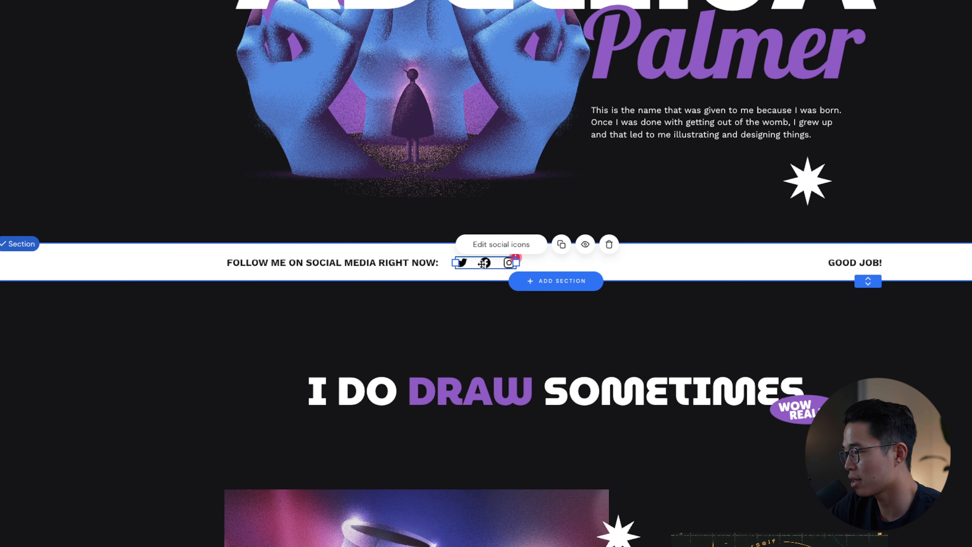
{"action": "left_click", "coordinate": [488, 245]}
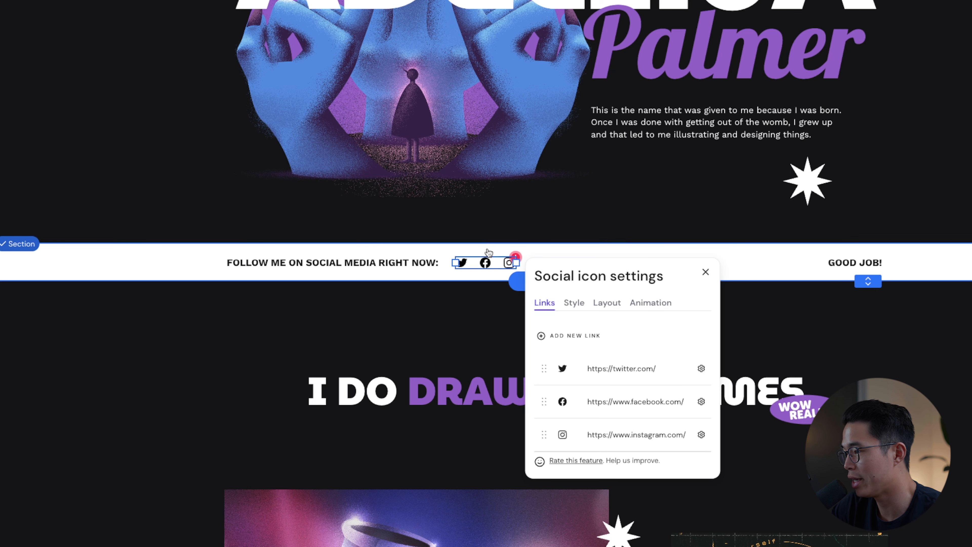
{"action": "left_click", "coordinate": [701, 369]}
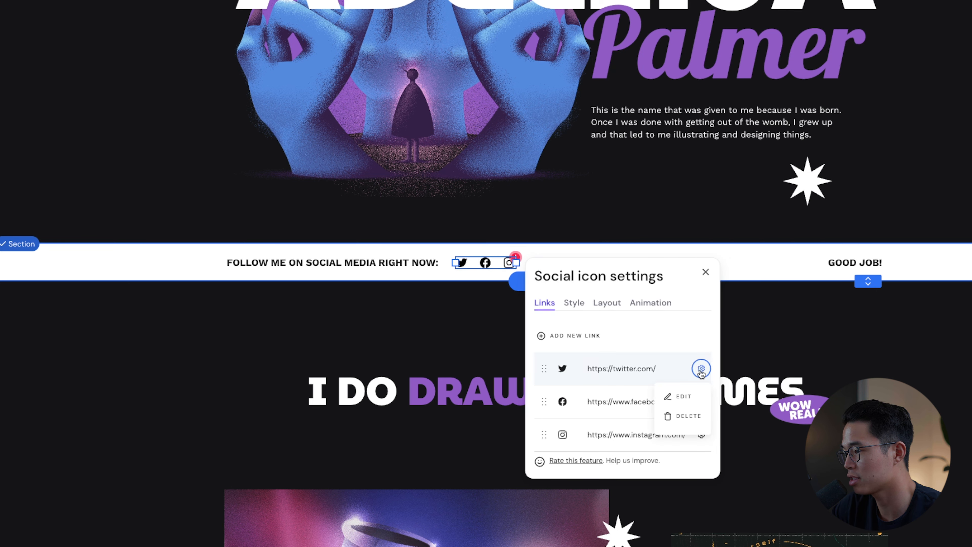
{"action": "left_click", "coordinate": [684, 397]}
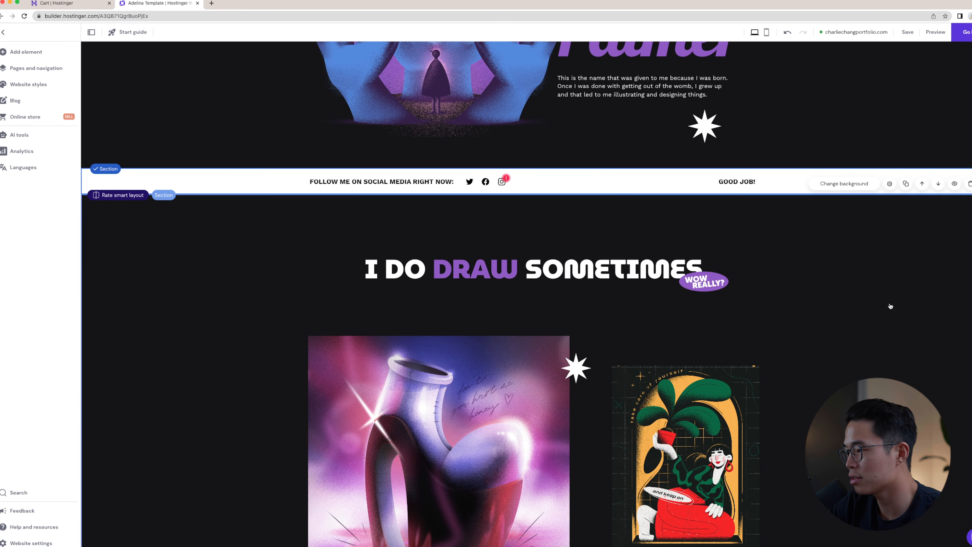
{"action": "left_click", "coordinate": [891, 306]}
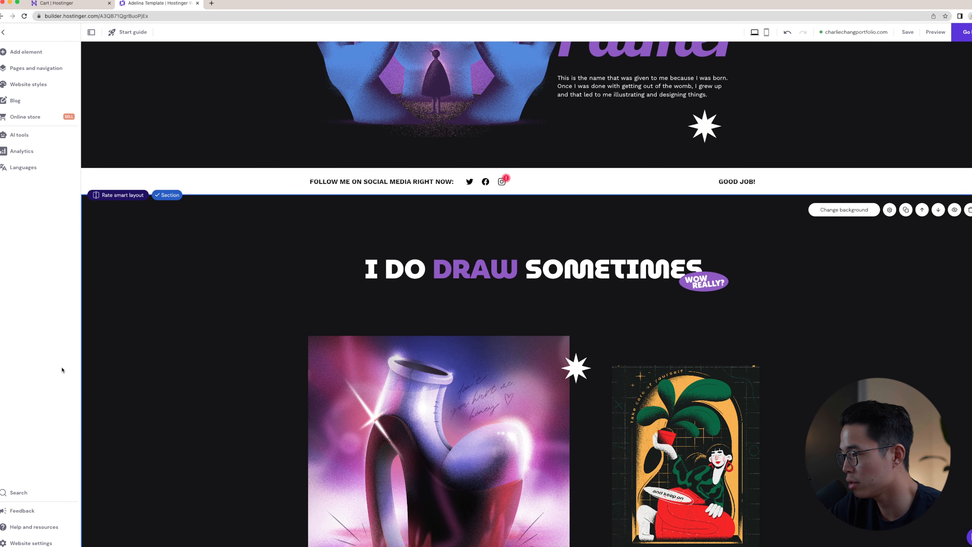
Switch to the mobile layout and shift the Illustrator badge slightly up and right over the hero's hand artwork.
{"action": "scroll", "coordinate": [266, 362], "scroll_direction": "down", "scroll_amount": 3}
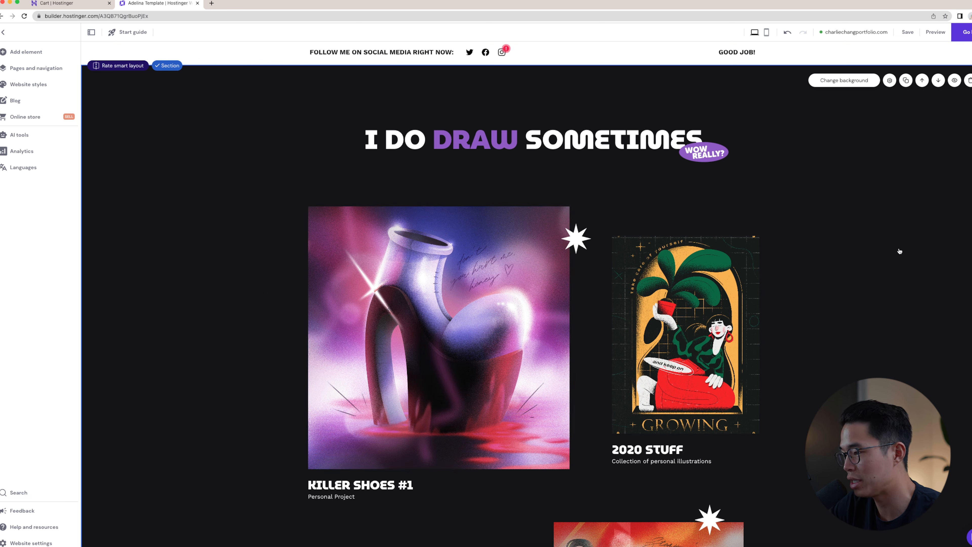
{"action": "scroll", "coordinate": [835, 109], "scroll_direction": "up", "scroll_amount": 9}
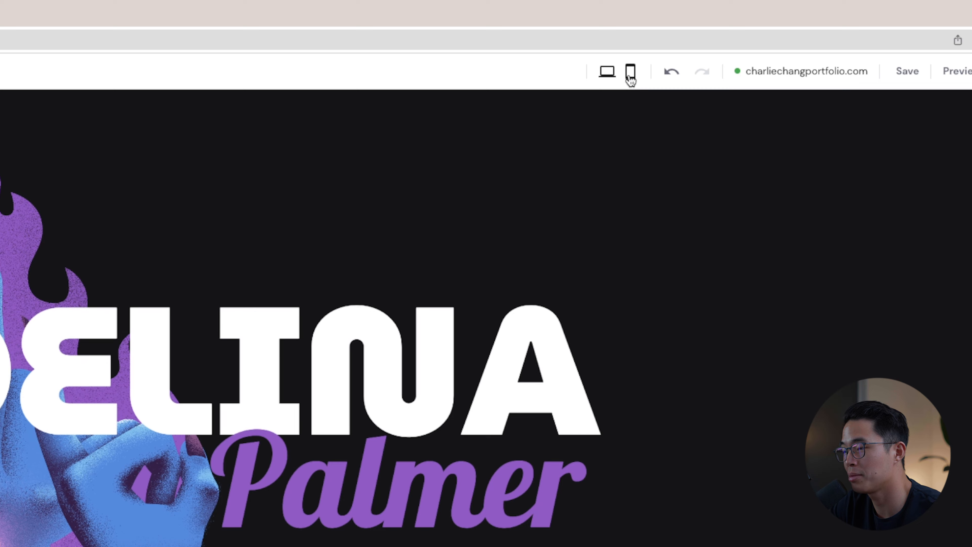
{"action": "left_click", "coordinate": [764, 34]}
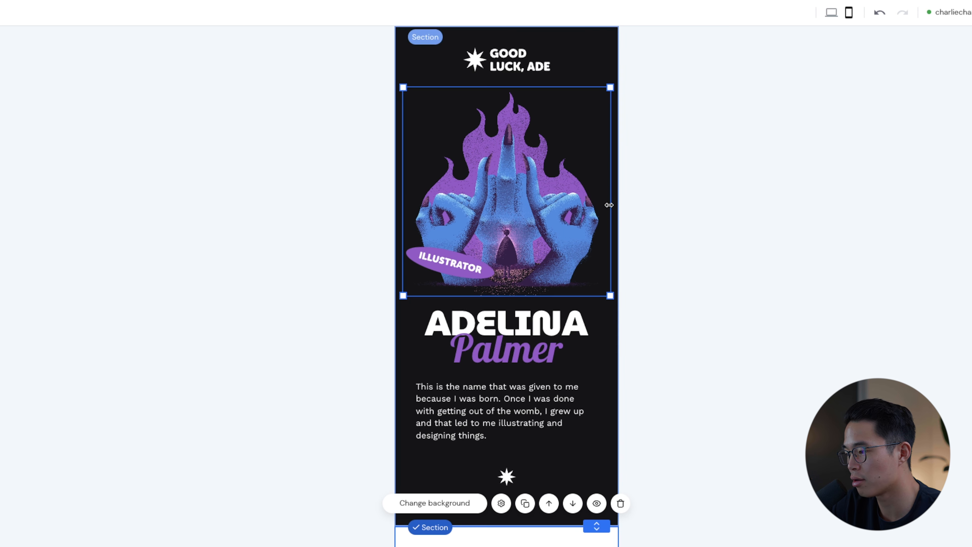
{"action": "scroll", "coordinate": [603, 423], "scroll_direction": "down", "scroll_amount": 10}
{"action": "scroll", "coordinate": [650, 421], "scroll_direction": "up", "scroll_amount": 10}
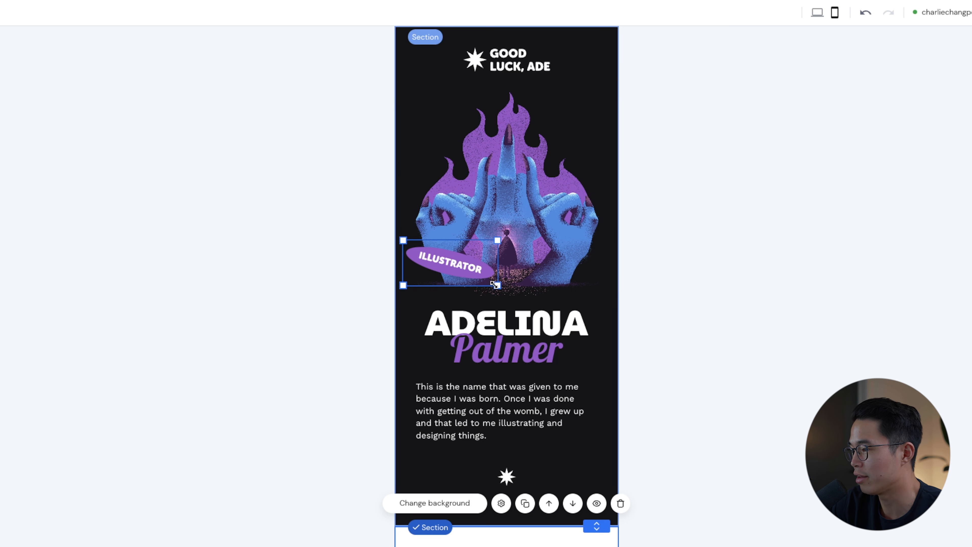
{"action": "mouse_move", "coordinate": [471, 255]}
{"action": "left_mouse_down"}
{"action": "mouse_move", "coordinate": [473, 274]}
{"action": "mouse_move", "coordinate": [470, 256]}
{"action": "left_mouse_up"}
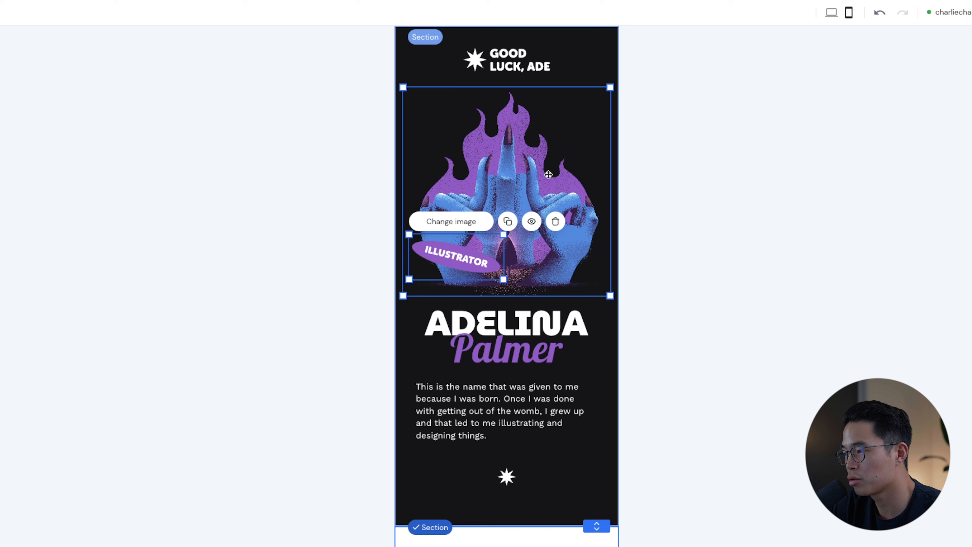
{"action": "mouse_move", "coordinate": [540, 180]}
{"action": "left_mouse_down"}
{"action": "mouse_move", "coordinate": [540, 169]}
{"action": "mouse_move", "coordinate": [540, 181]}
{"action": "left_mouse_up"}
Examine the mobile layout of the social media and artwork sections, selecting the Growing illustration.
{"action": "scroll", "coordinate": [384, 200], "scroll_direction": "down", "scroll_amount": 5}
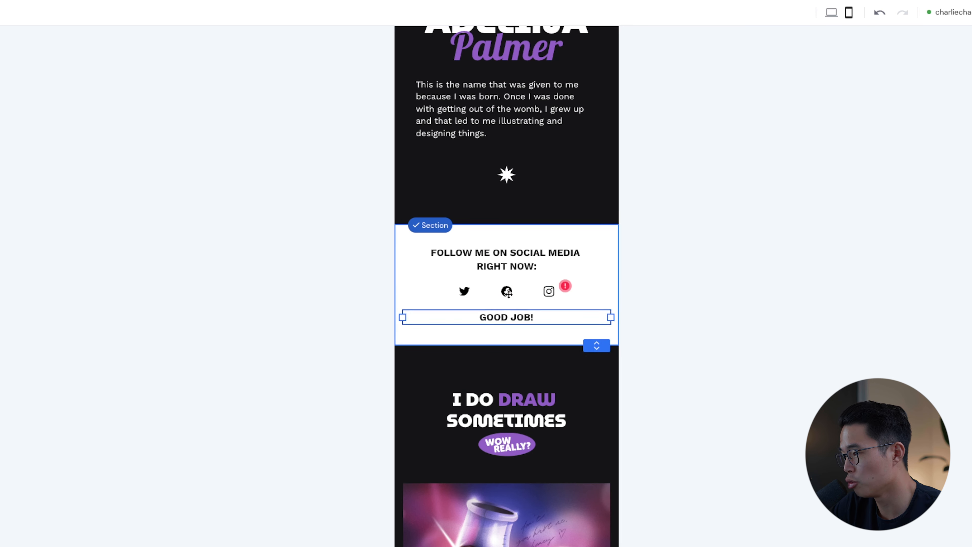
{"action": "scroll", "coordinate": [620, 189], "scroll_direction": "down", "scroll_amount": 12}
{"action": "left_click_drag", "start_coordinate": [520, 429], "coordinate": [519, 425]}
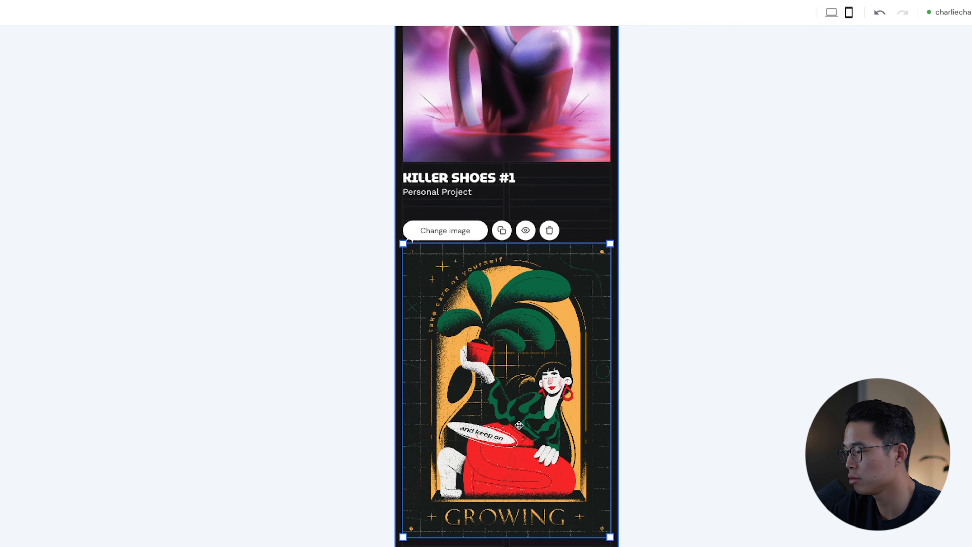
{"action": "scroll", "coordinate": [507, 283], "scroll_direction": "down", "scroll_amount": 3}
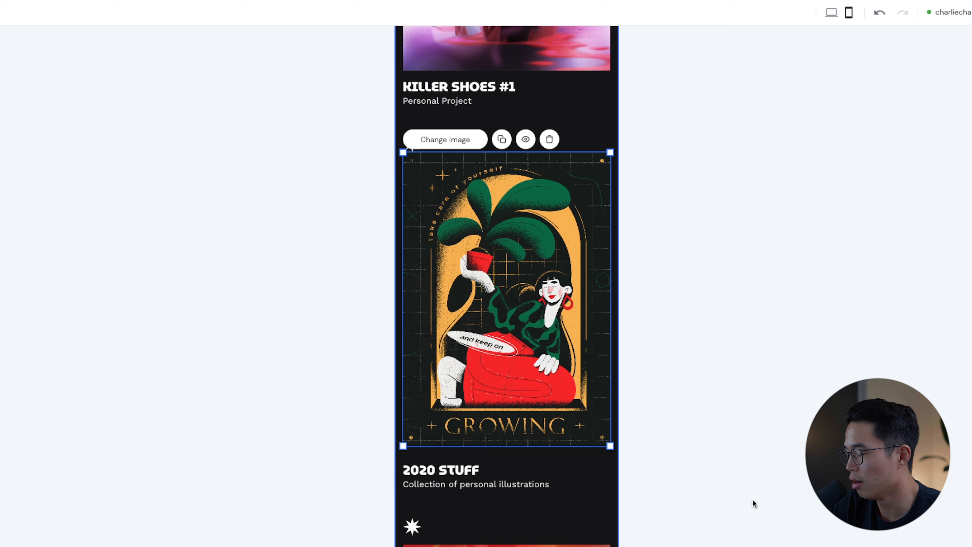
View the rest of the mobile layout and open the quick start guide.
{"action": "scroll", "coordinate": [542, 505], "scroll_direction": "down", "scroll_amount": 15}
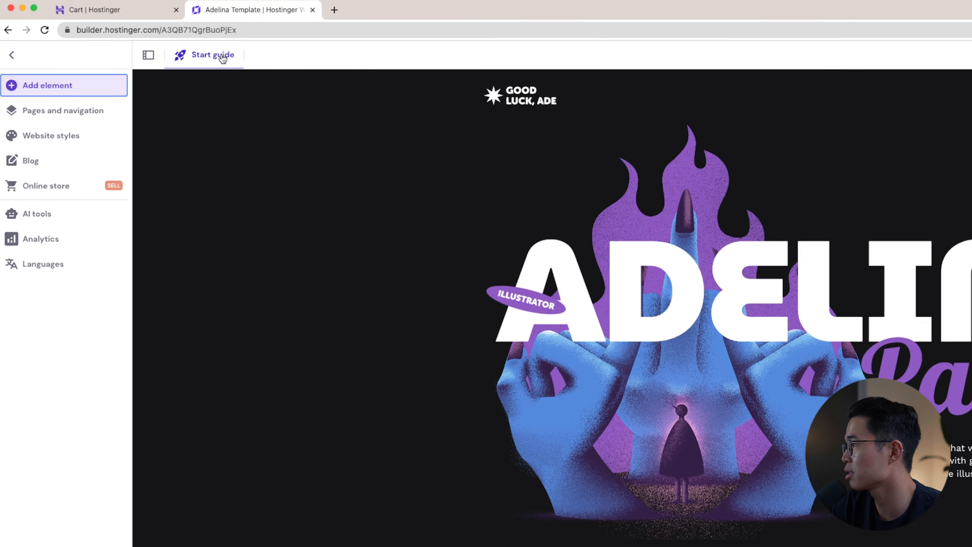
{"action": "left_click", "coordinate": [140, 33]}
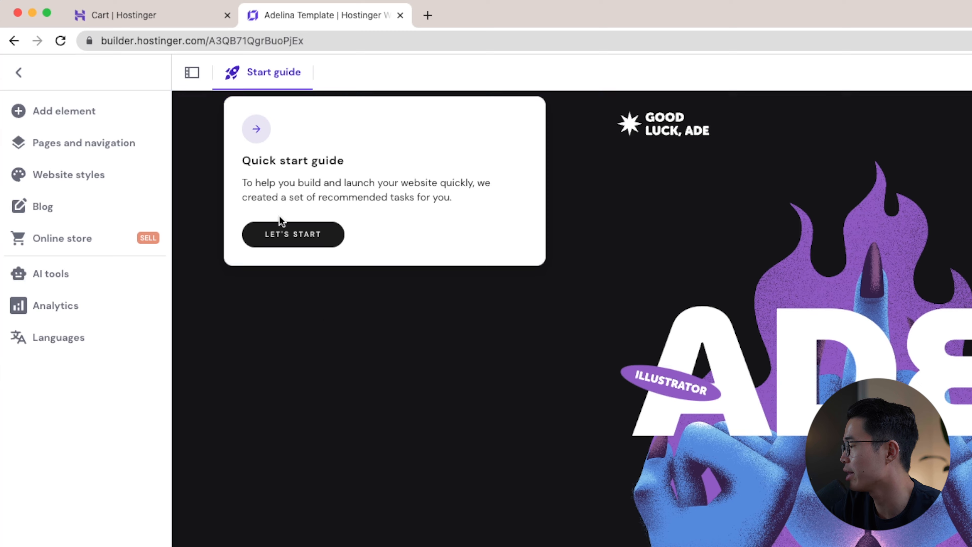
{"action": "left_click", "coordinate": [309, 324]}
Add a button element to the hero section, placed below the intro text and beside the white star.
{"action": "left_click", "coordinate": [60, 109]}
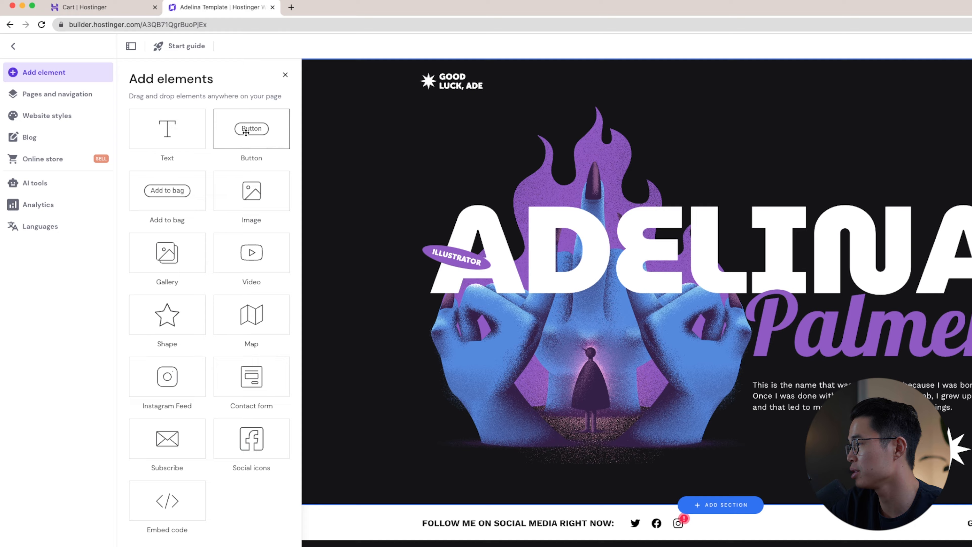
{"action": "left_click_drag", "start_coordinate": [272, 142], "coordinate": [630, 394]}
{"action": "left_click_drag", "start_coordinate": [506, 317], "coordinate": [542, 360]}
{"action": "left_click_drag", "start_coordinate": [452, 303], "coordinate": [612, 340]}
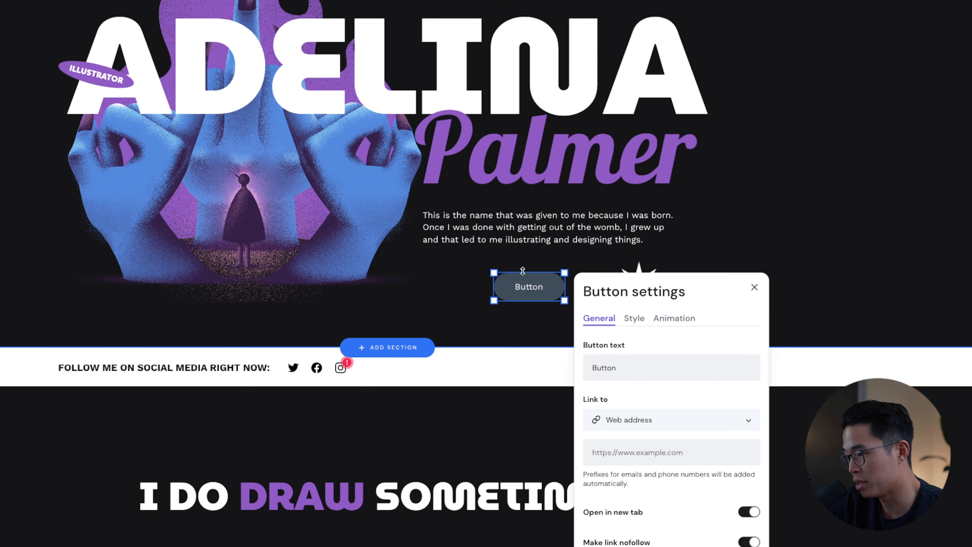
Set the new button's text to Hello and toggle its open-in-new-tab option off and back on.
{"action": "left_click", "coordinate": [640, 368]}
{"action": "type", "text": "Hello"}
{"action": "key", "text": "Tab"}
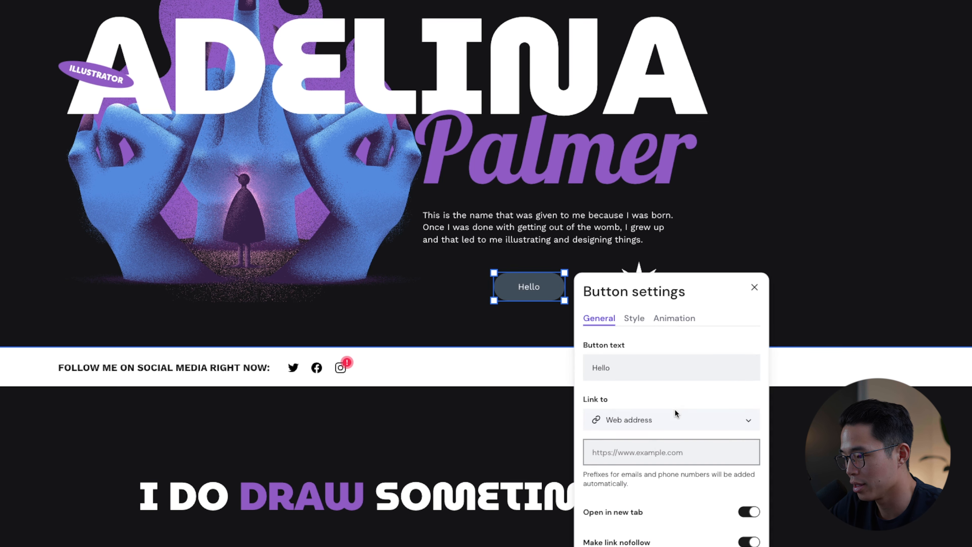
{"action": "left_click", "coordinate": [749, 513]}
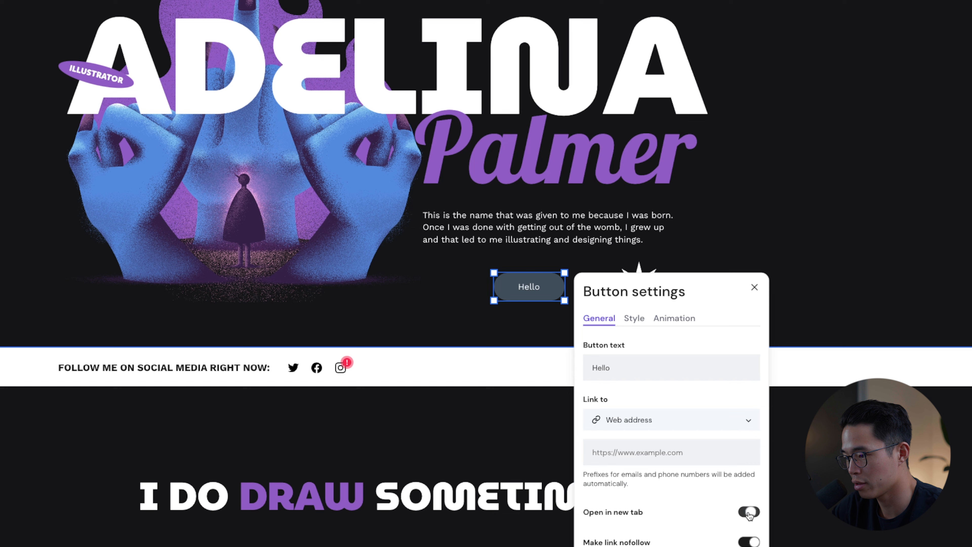
{"action": "left_click", "coordinate": [749, 514]}
Look over the Hello button's style and animation options and close its settings.
{"action": "left_click", "coordinate": [634, 318]}
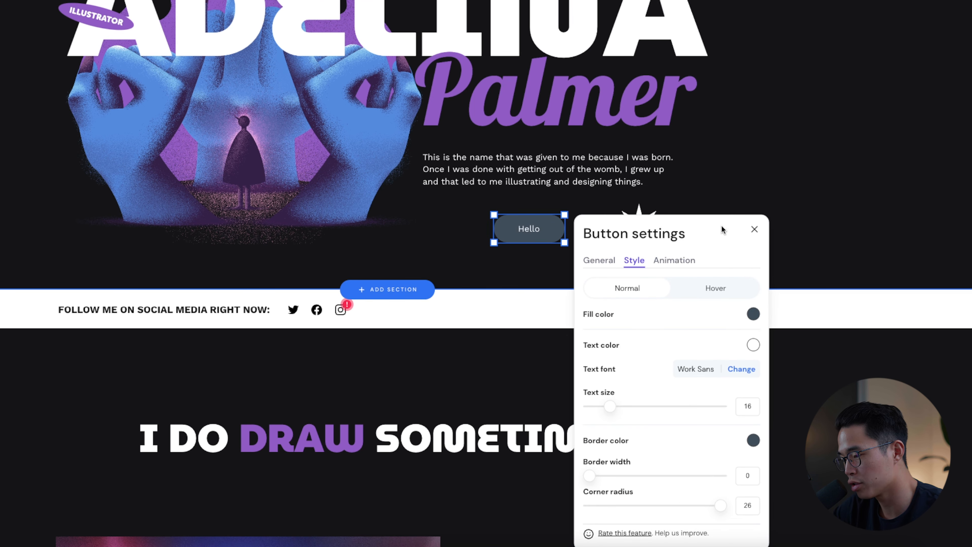
{"action": "left_click", "coordinate": [669, 260]}
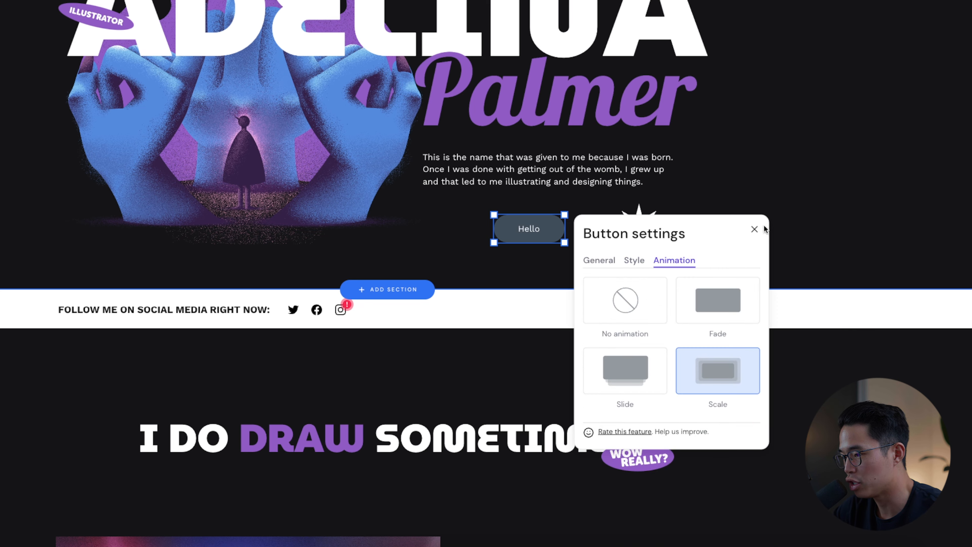
{"action": "left_click", "coordinate": [755, 229]}
In the mobile layout, move the Hello button to the horizontal centre beneath the white star.
{"action": "left_click", "coordinate": [898, 16]}
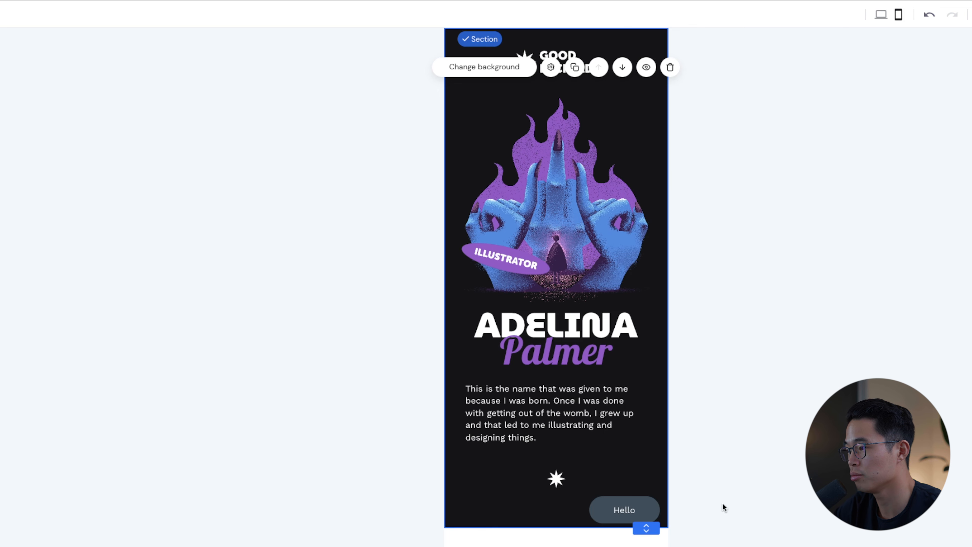
{"action": "left_click", "coordinate": [633, 523]}
{"action": "left_click_drag", "start_coordinate": [624, 517], "coordinate": [555, 505]}
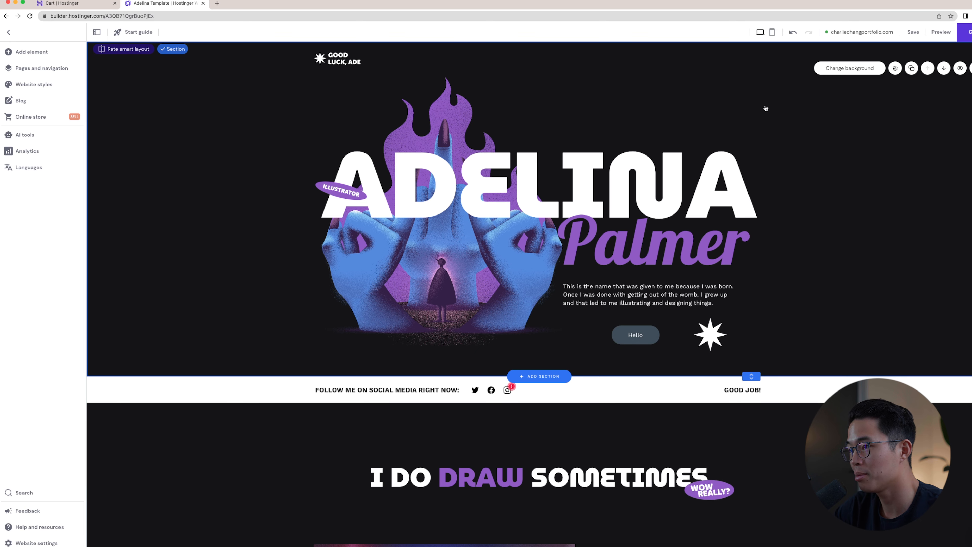
{"action": "left_click", "coordinate": [772, 32]}
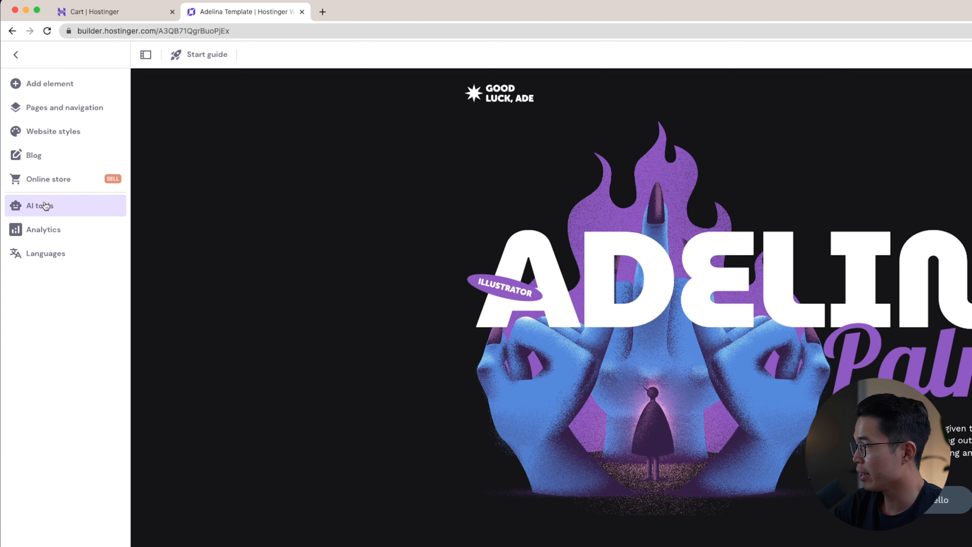
Generate the AI attention heatmap for the home page and open the AI Writer.
{"action": "left_click", "coordinate": [29, 136]}
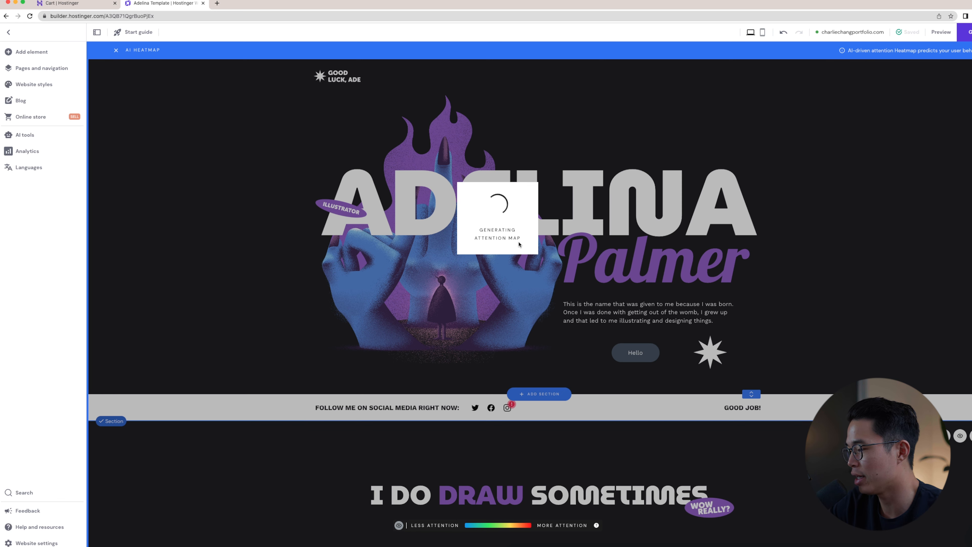
{"action": "left_click", "coordinate": [24, 135]}
{"action": "left_click", "coordinate": [115, 139]}
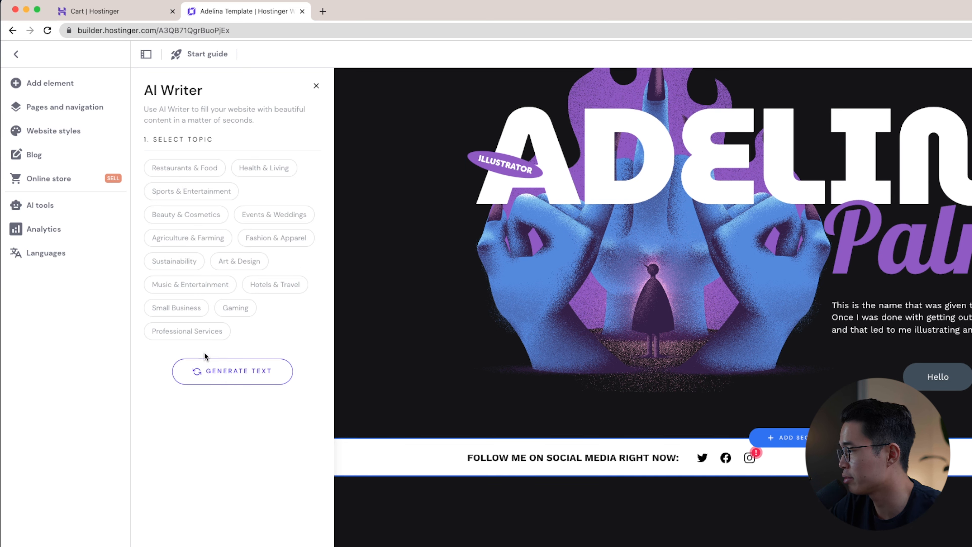
Generate AI Writer text for the Events & Weddings topic, the Marathon category and an About paragraph.
{"action": "left_click", "coordinate": [274, 215]}
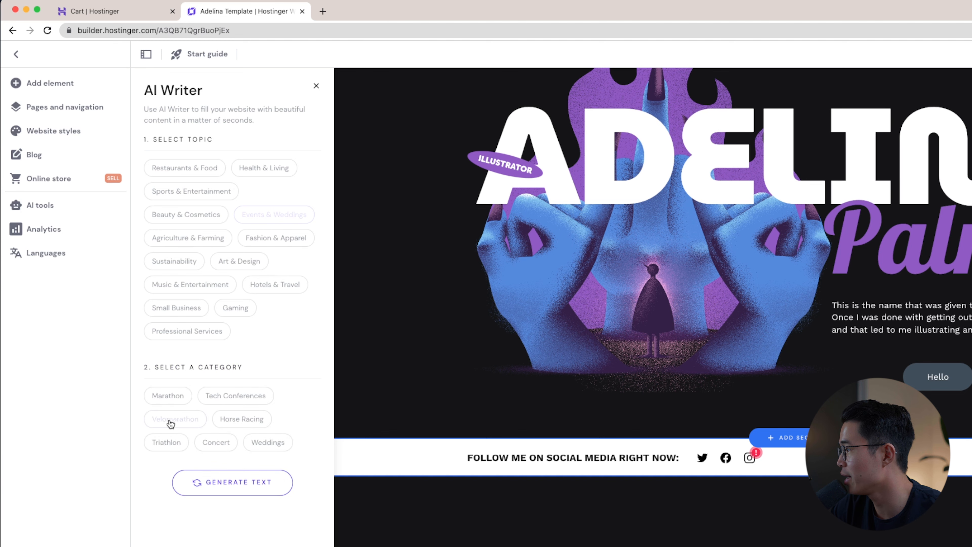
{"action": "left_click", "coordinate": [174, 397]}
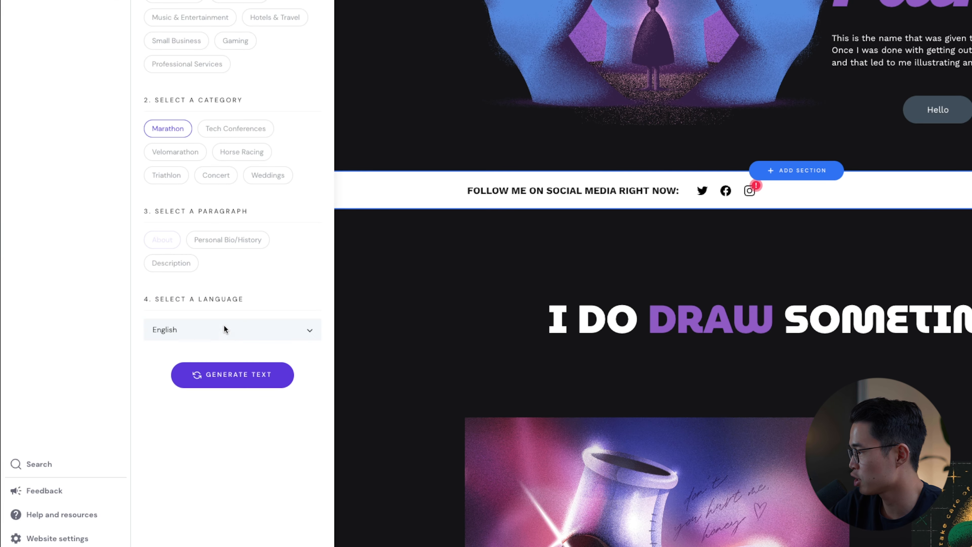
{"action": "left_click", "coordinate": [224, 328]}
{"action": "left_click", "coordinate": [261, 321]}
{"action": "left_click", "coordinate": [233, 376]}
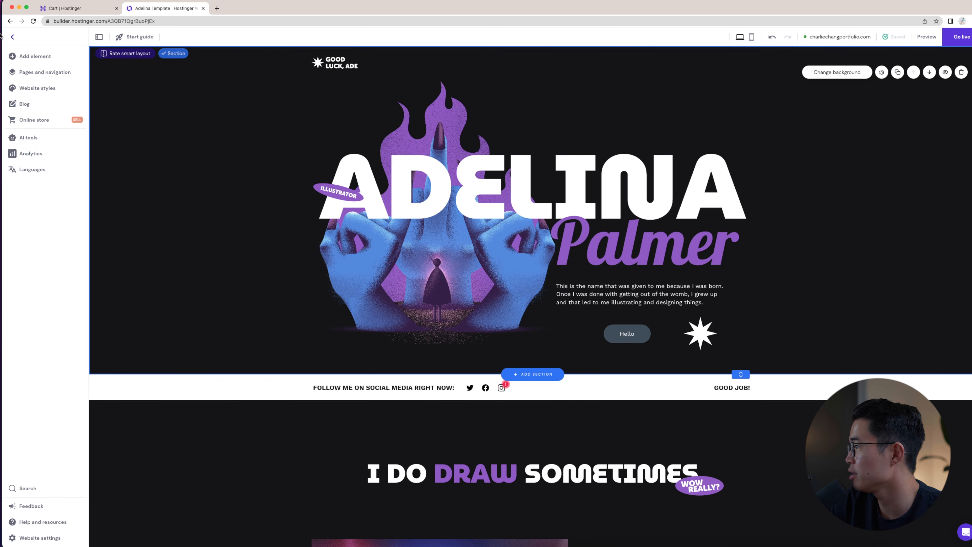
Browse the template gallery for changing the website's template, and return to the Adelina page in the editor.
{"action": "left_click", "coordinate": [12, 36]}
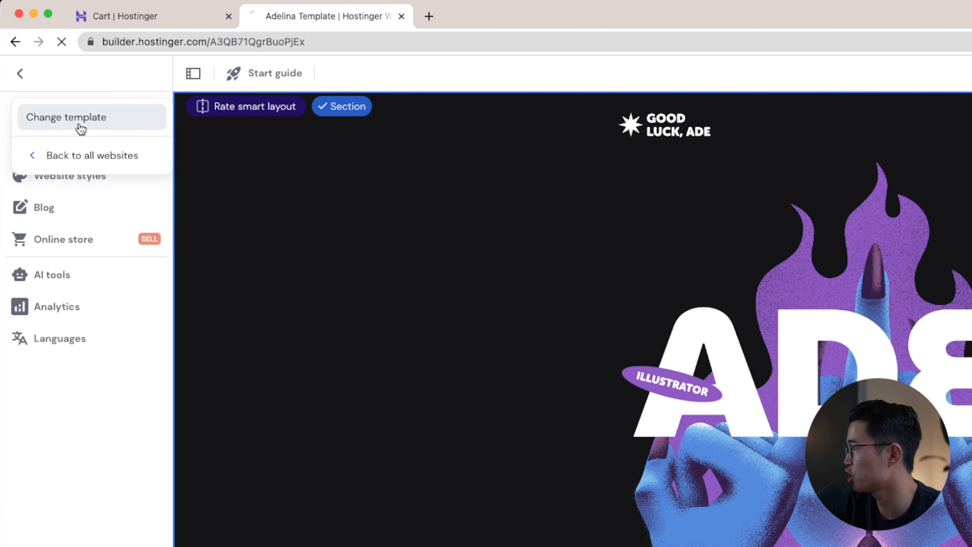
{"action": "left_click", "coordinate": [78, 125]}
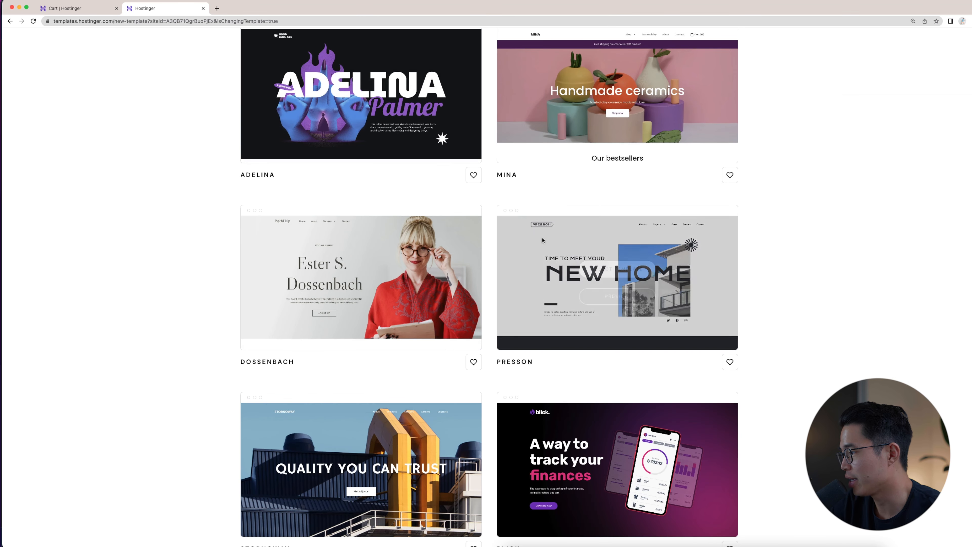
{"action": "mouse_move", "coordinate": [520, 240]}
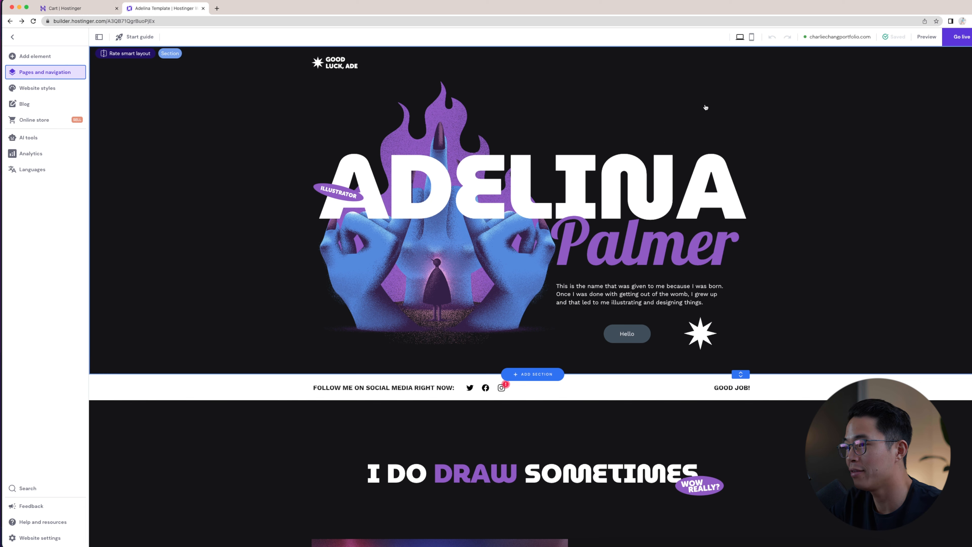
Add a new page named About Me with the URL about-me and save its settings.
{"action": "left_click", "coordinate": [64, 72]}
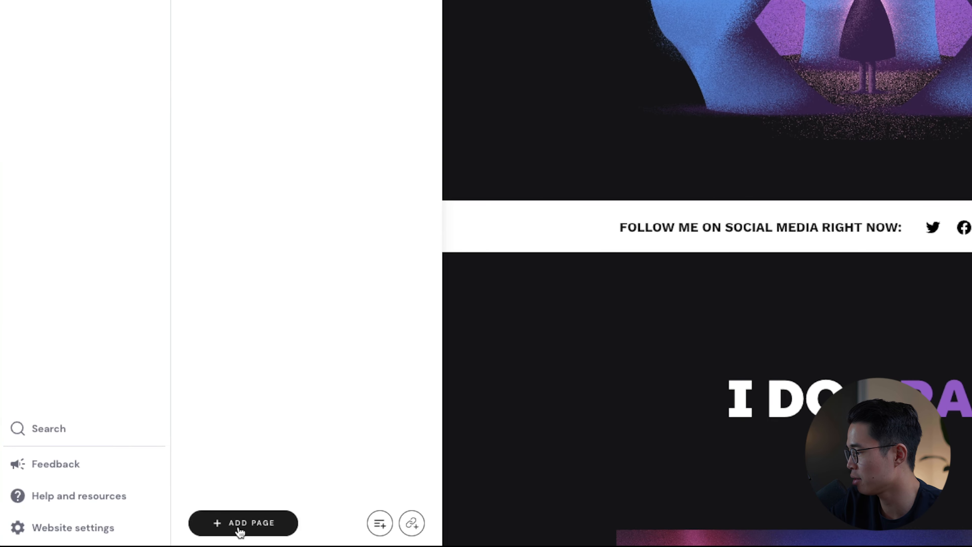
{"action": "left_click", "coordinate": [130, 536]}
{"action": "triple_click", "coordinate": [538, 199]}
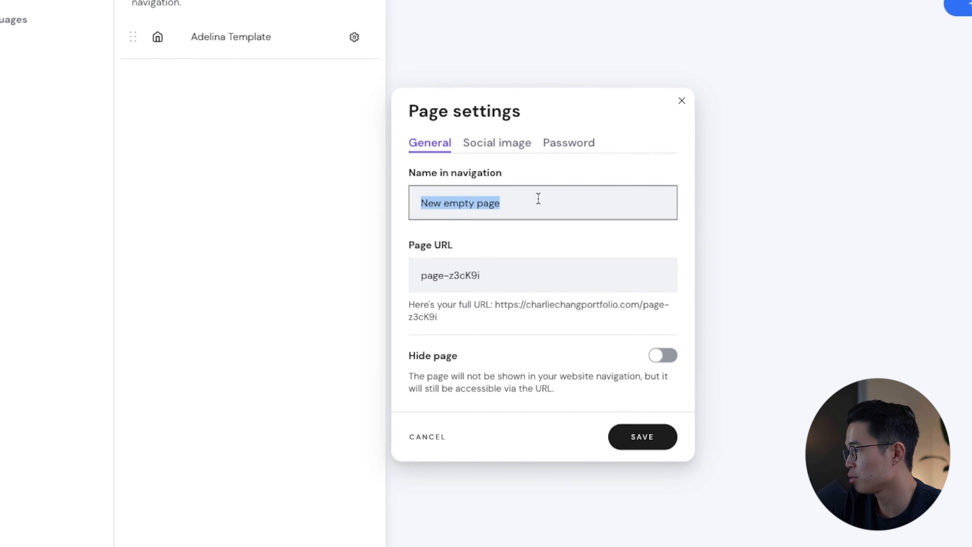
{"action": "type", "text": "Abo"}
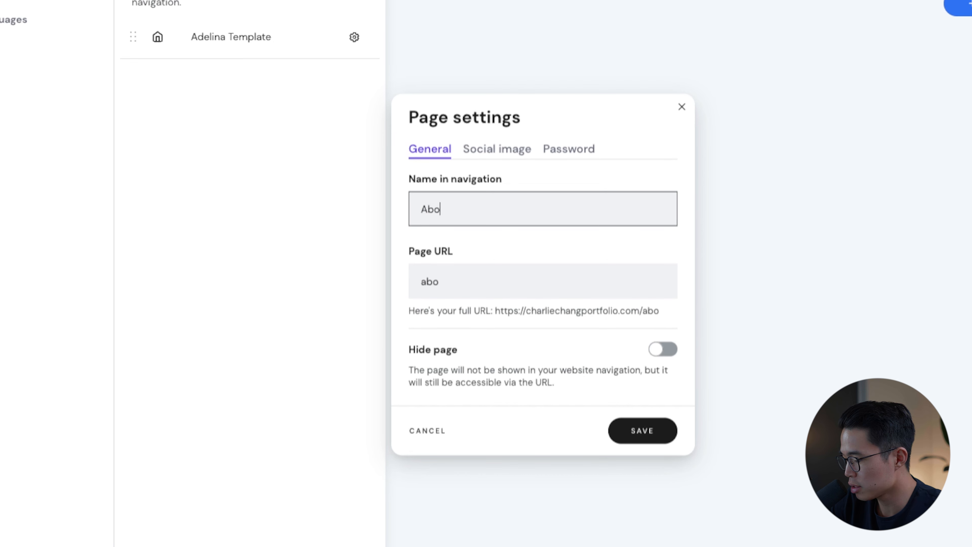
{"action": "type", "text": "ut Me"}
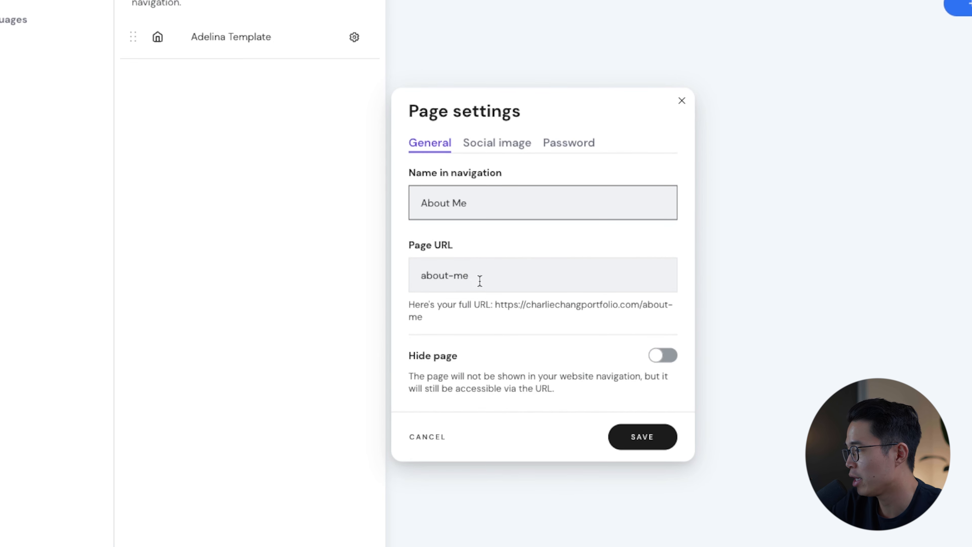
{"action": "left_click", "coordinate": [502, 281]}
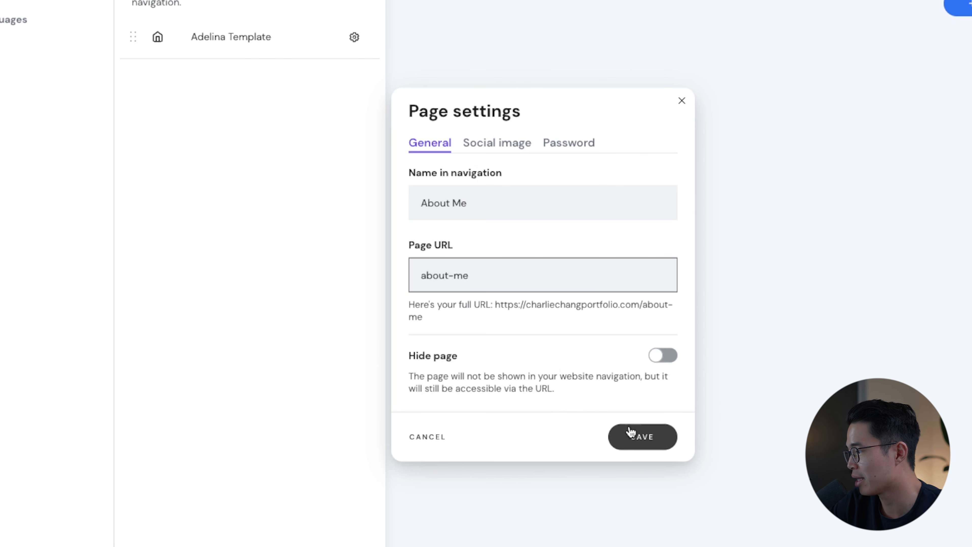
{"action": "left_click", "coordinate": [644, 439]}
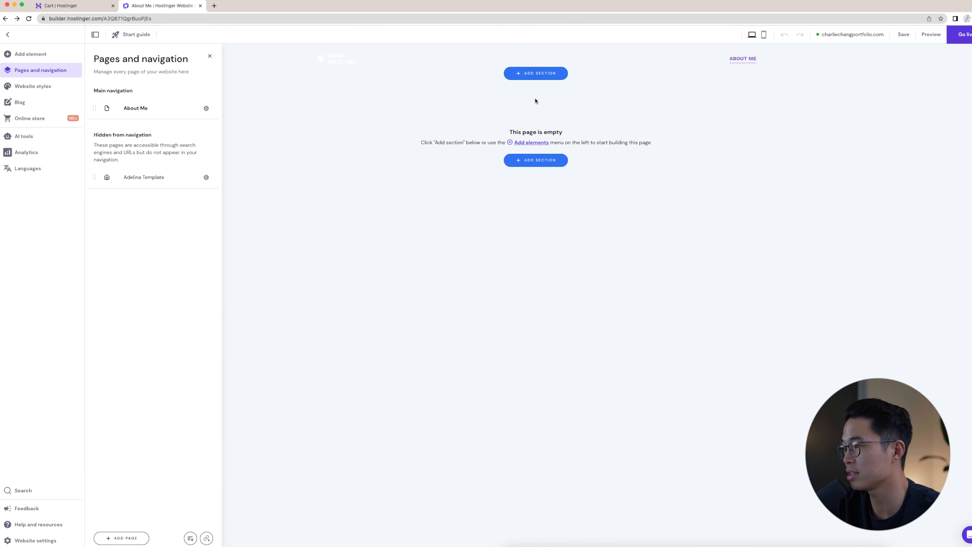
Add the beige About section with three images and, below it, an Instagram feed section with one row of five photos.
{"action": "left_click", "coordinate": [531, 164]}
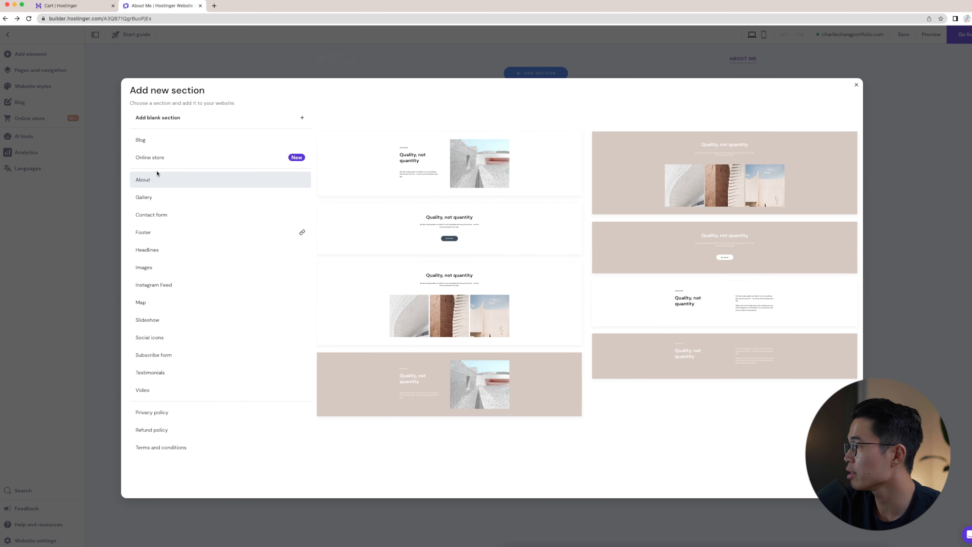
{"action": "left_click", "coordinate": [649, 181]}
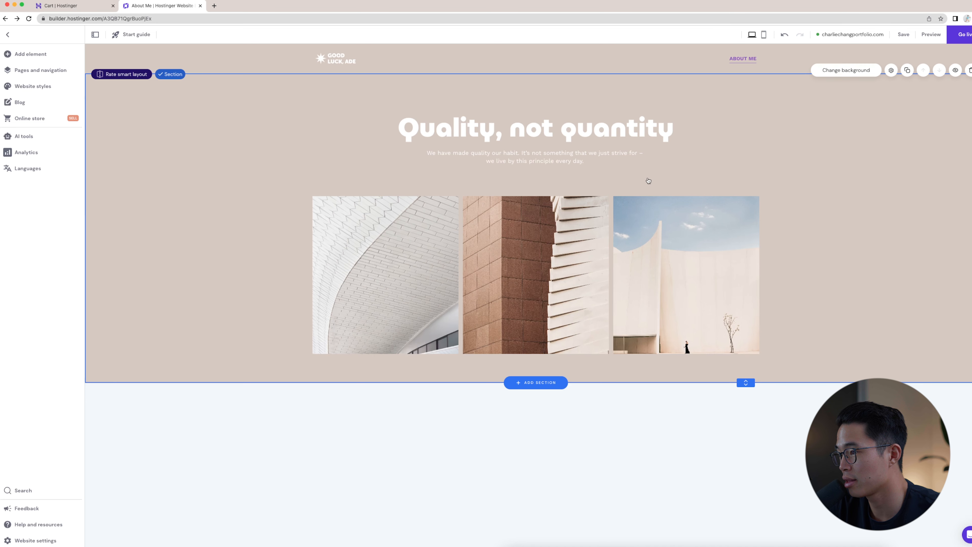
{"action": "left_click", "coordinate": [539, 383]}
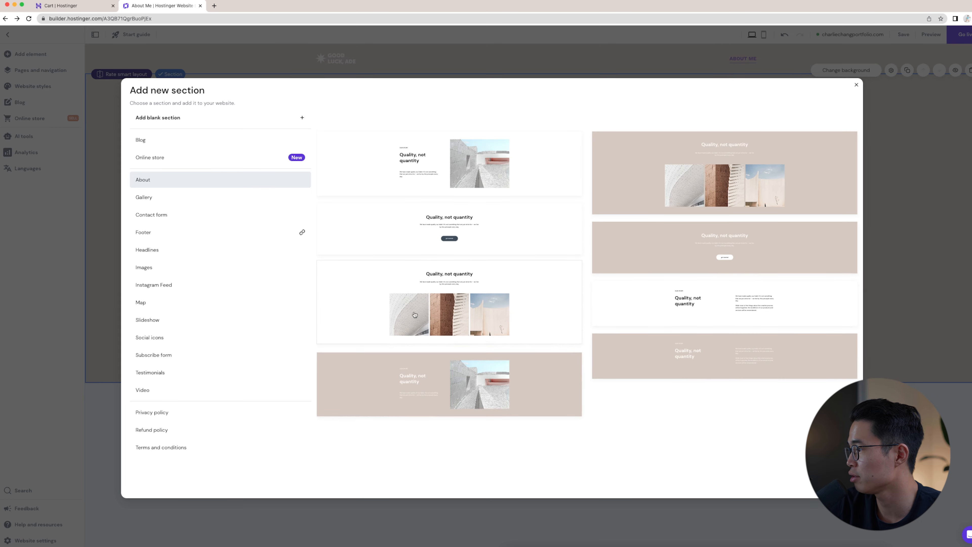
{"action": "left_click", "coordinate": [179, 286]}
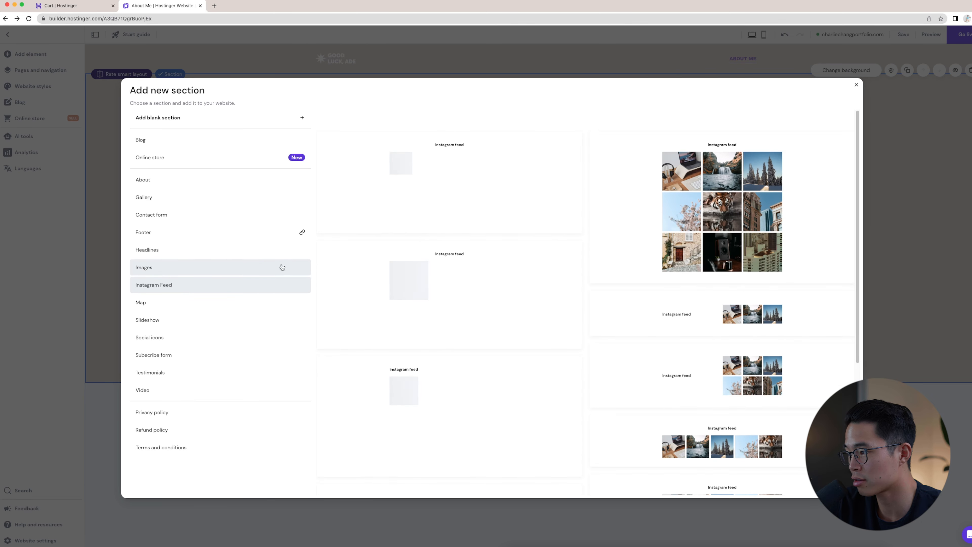
{"action": "left_click", "coordinate": [784, 273]}
Add the white two-column Our Story text section between the three-image section and the Instagram feed, and review the page.
{"action": "left_click", "coordinate": [533, 539]}
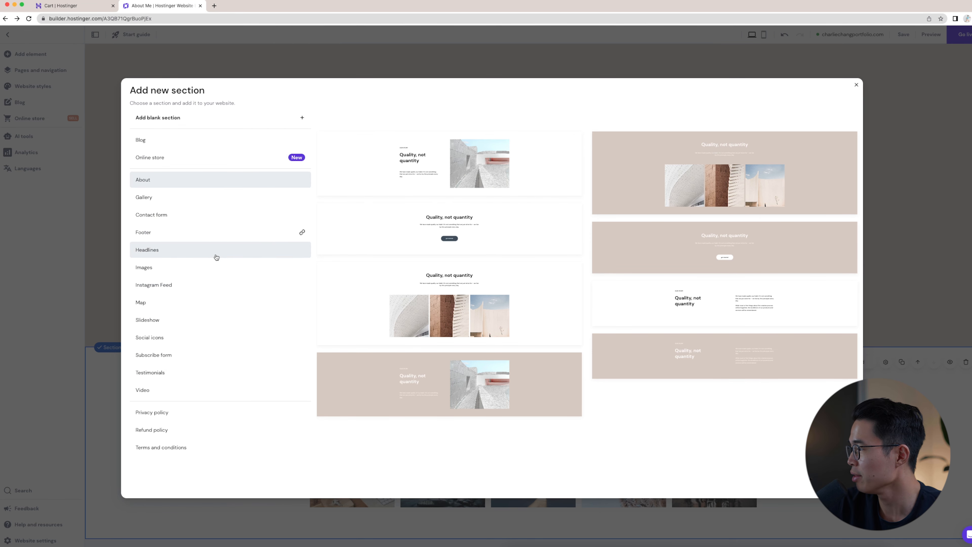
{"action": "left_click", "coordinate": [773, 309]}
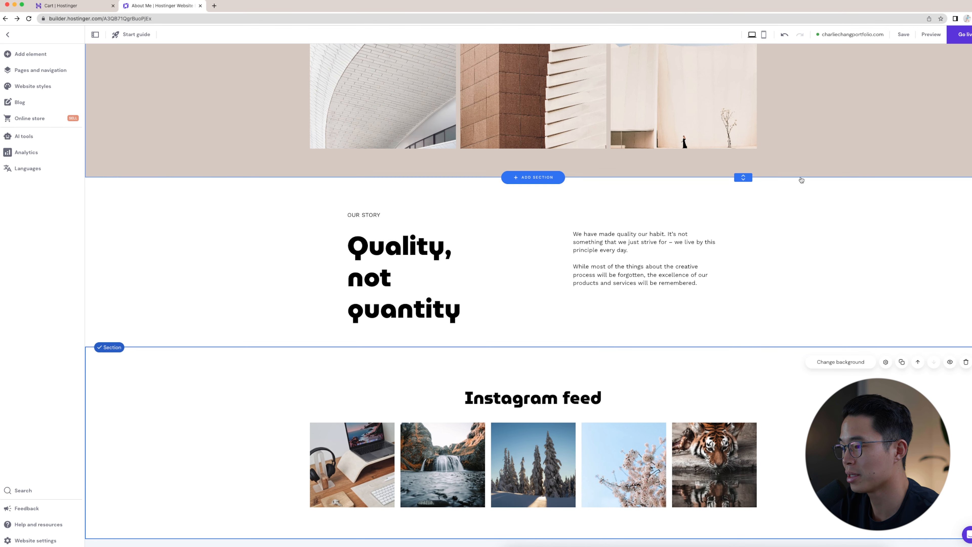
{"action": "scroll", "coordinate": [629, 245], "scroll_direction": "up", "scroll_amount": 5}
{"action": "scroll", "coordinate": [669, 245], "scroll_direction": "down", "scroll_amount": 5}
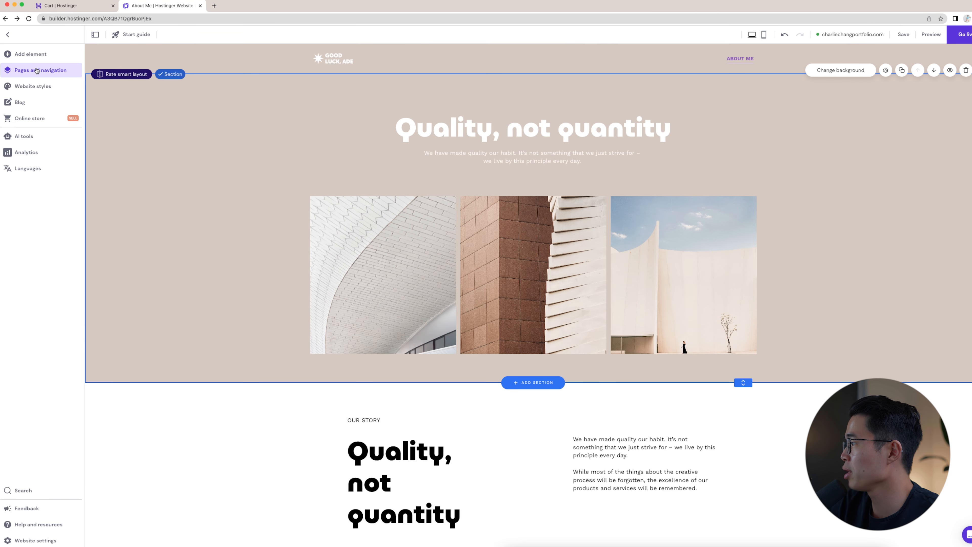
Add another new page named Portfolio to the main navigation.
{"action": "left_click", "coordinate": [36, 71]}
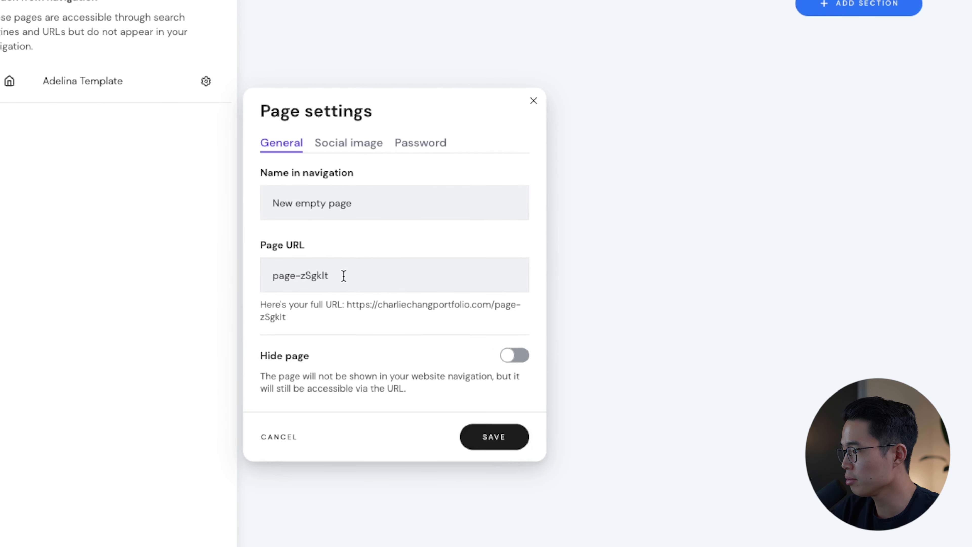
{"action": "triple_click", "coordinate": [314, 255]}
{"action": "type", "text": "Portfolio"}
{"action": "key", "text": "Return"}
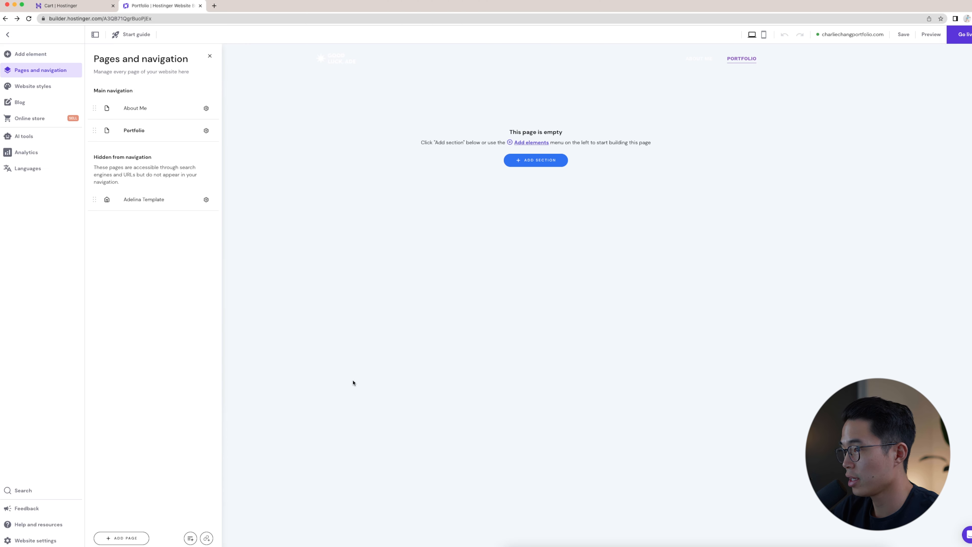
Add a gallery section with a spaced three-by-three grid of square images to the empty Portfolio page.
{"action": "left_click", "coordinate": [534, 165]}
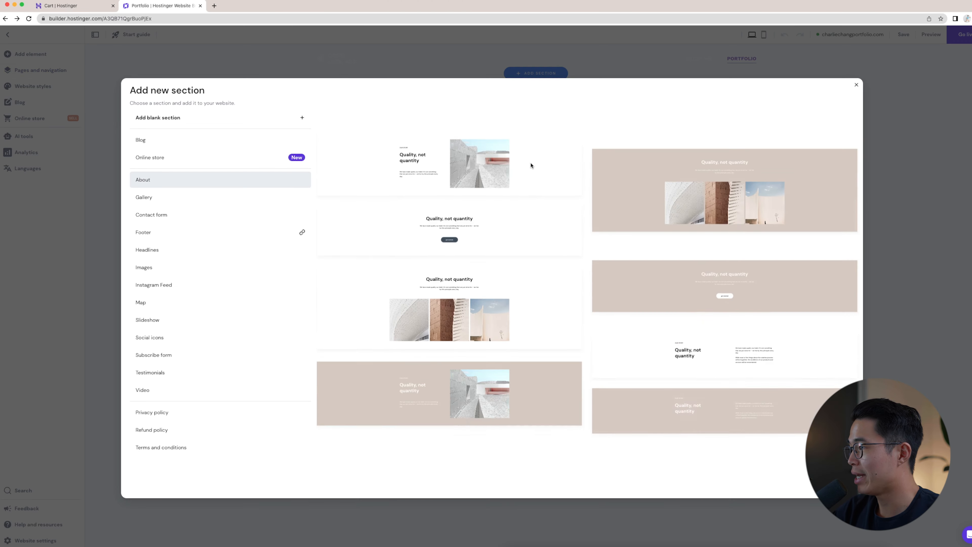
{"action": "left_click", "coordinate": [197, 199]}
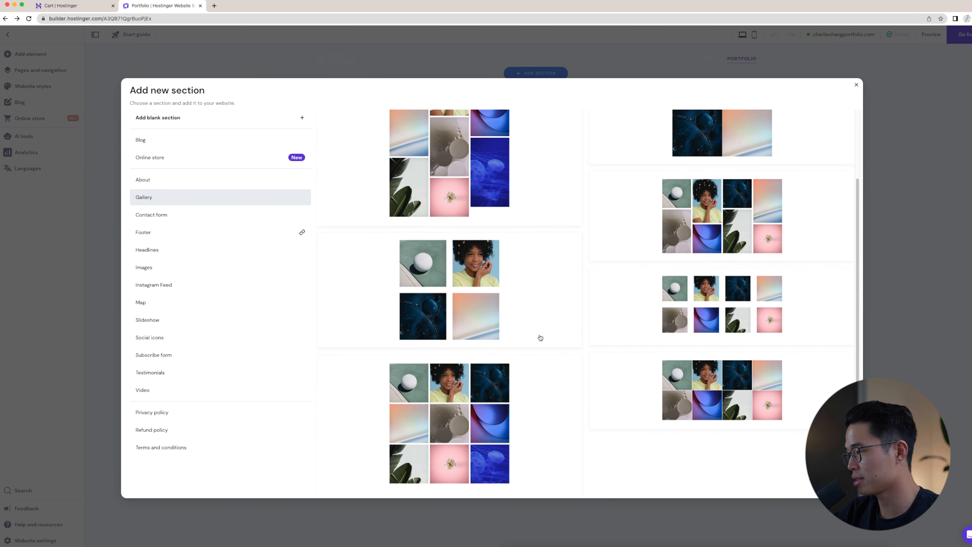
{"action": "left_click", "coordinate": [541, 405]}
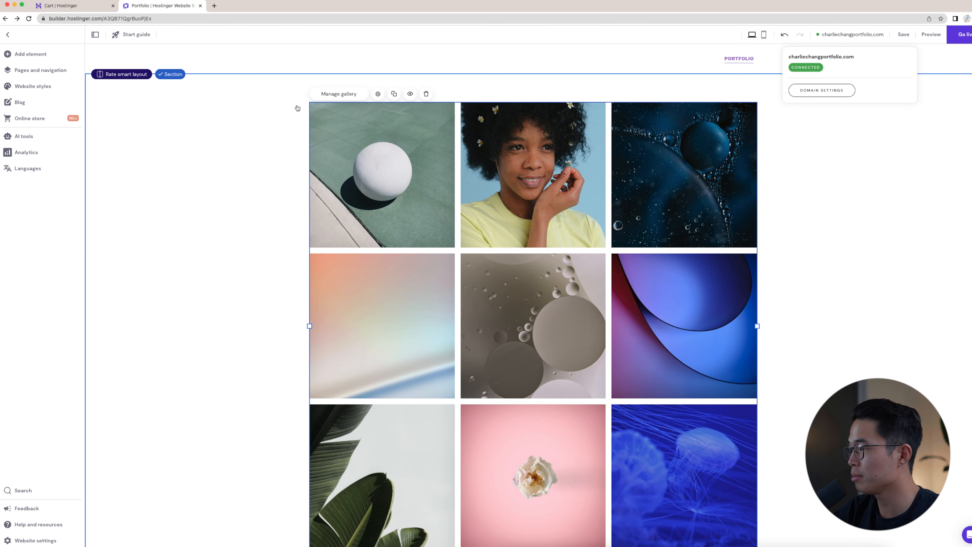
Add four photos from the media library to the gallery, including wedding3-1-8 and skimatpark, and move these two to the front of the image order.
{"action": "left_click", "coordinate": [335, 95]}
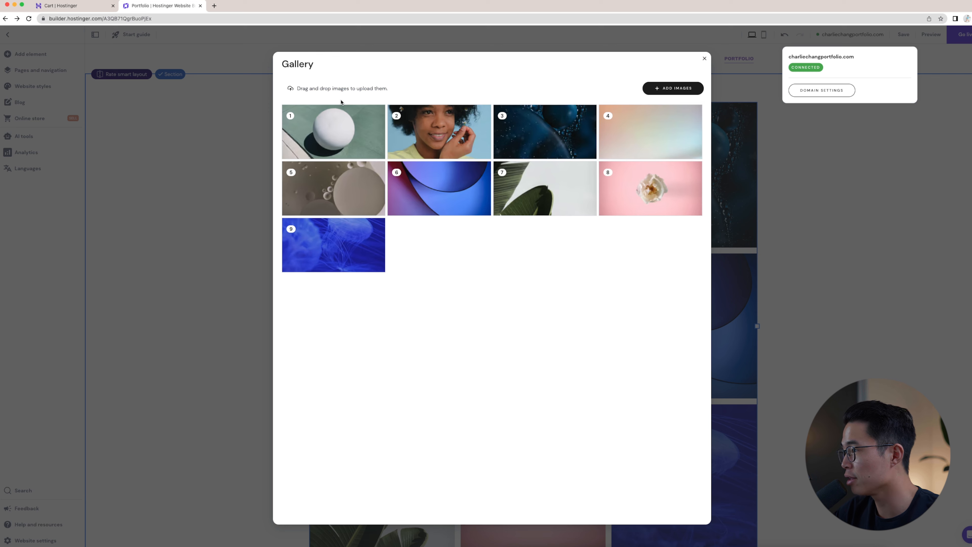
{"action": "left_click", "coordinate": [658, 88]}
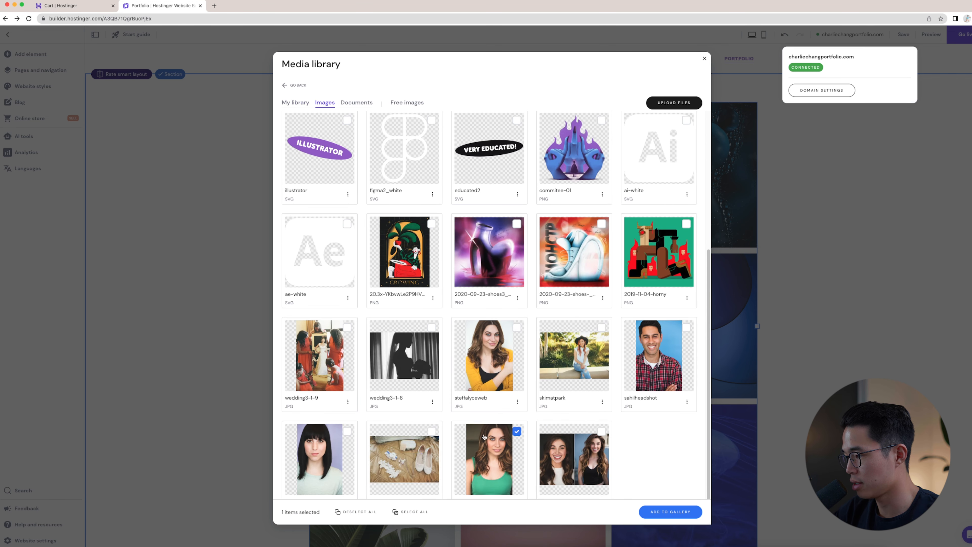
{"action": "left_click", "coordinate": [347, 432]}
{"action": "left_click", "coordinate": [602, 327]}
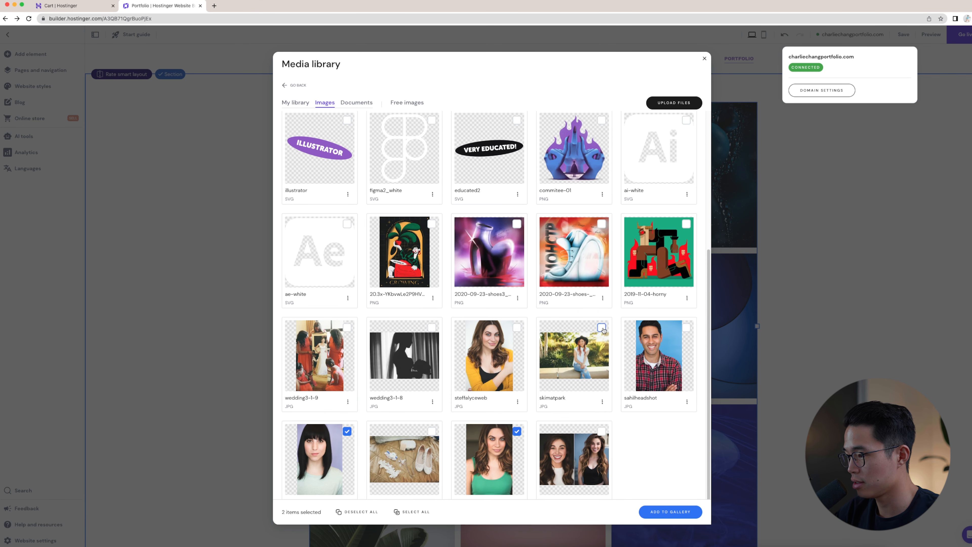
{"action": "left_click", "coordinate": [431, 327]}
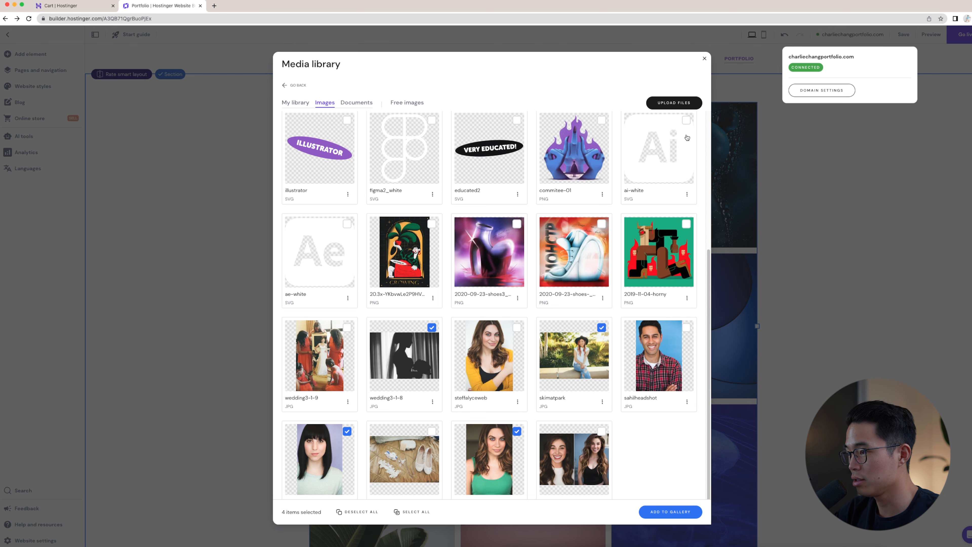
{"action": "left_click", "coordinate": [670, 512]}
{"action": "left_click_drag", "start_coordinate": [439, 247], "coordinate": [333, 133]}
{"action": "left_click", "coordinate": [704, 59]}
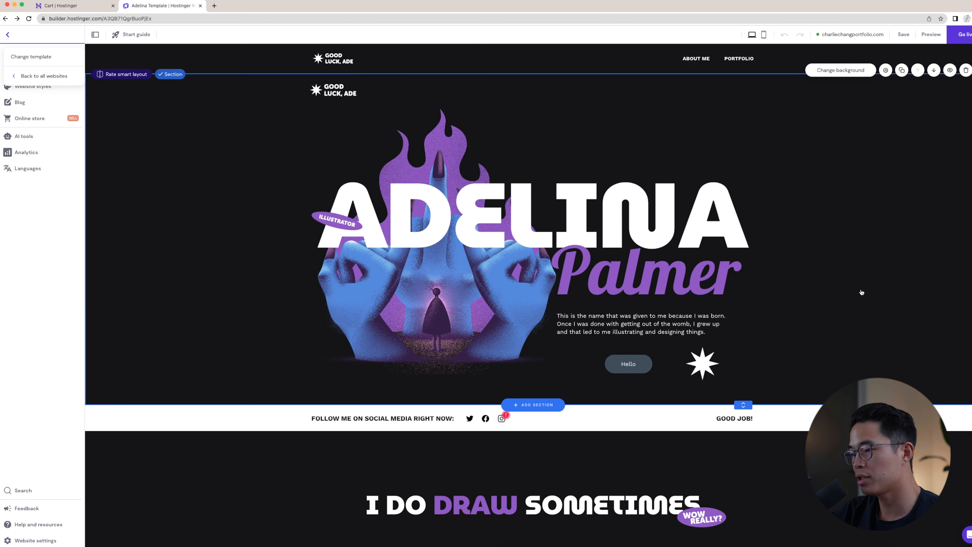
Save the website and preview the home page in desktop view.
{"action": "scroll", "coordinate": [862, 292], "scroll_direction": "down", "scroll_amount": 3}
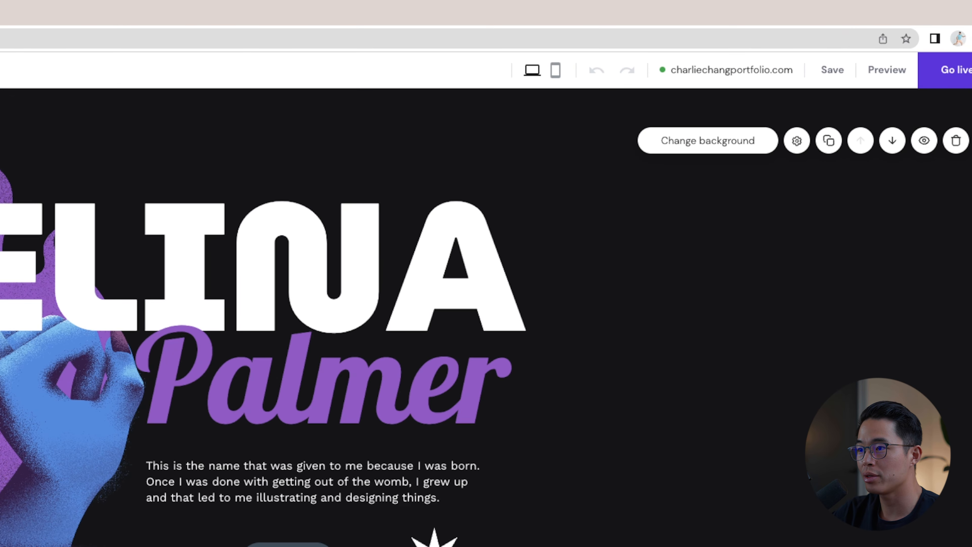
{"action": "left_click", "coordinate": [905, 36]}
{"action": "left_click", "coordinate": [888, 70]}
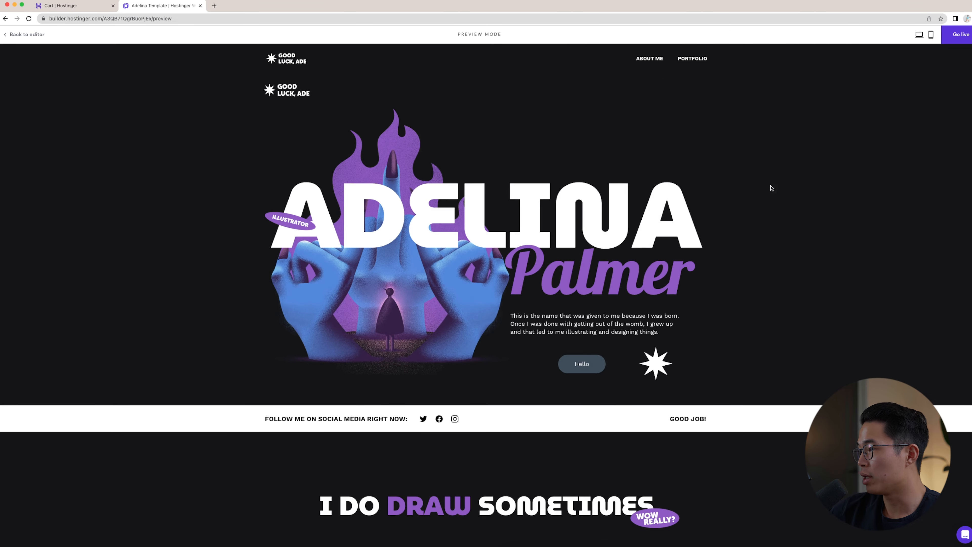
{"action": "scroll", "coordinate": [772, 188], "scroll_direction": "down", "scroll_amount": 10}
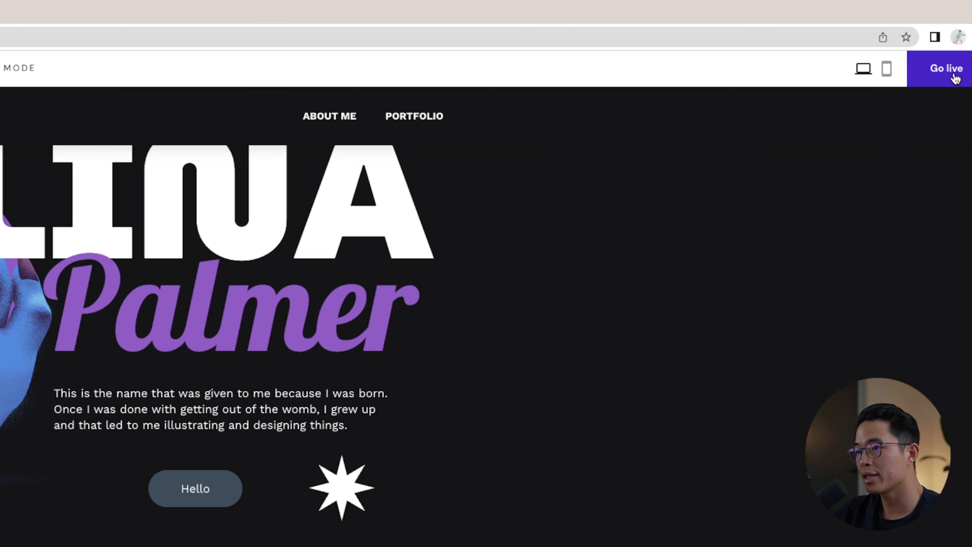
Publish the website without customizing the mobile layout, and open the live site.
{"action": "left_click", "coordinate": [959, 40]}
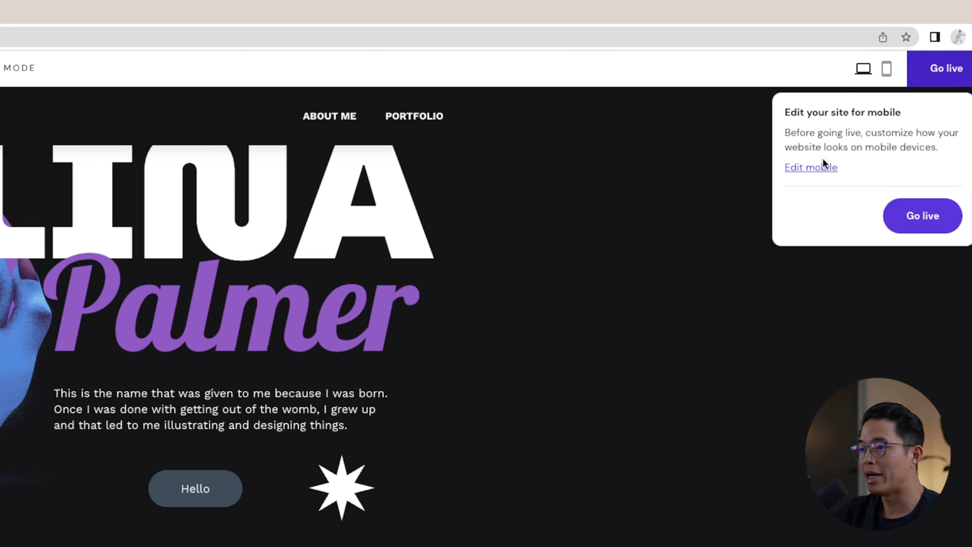
{"action": "left_click", "coordinate": [920, 228]}
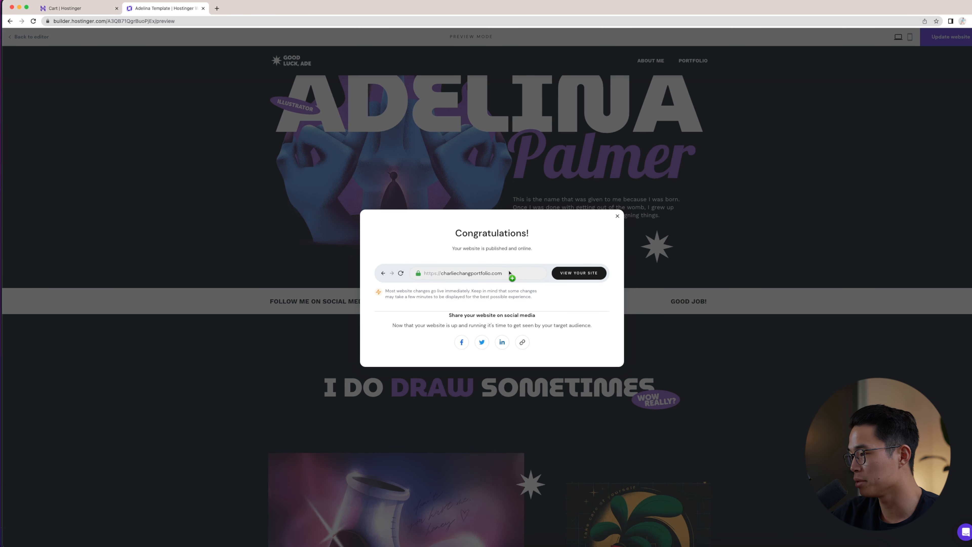
{"action": "left_click", "coordinate": [578, 273]}
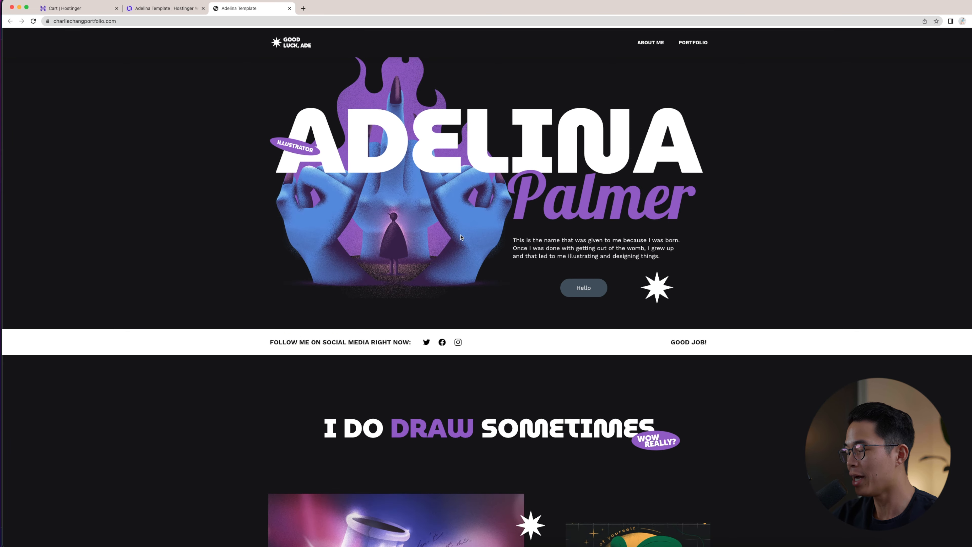
Review the live home page and the image gallery on the live Portfolio page.
{"action": "scroll", "coordinate": [375, 221], "scroll_direction": "down", "scroll_amount": 1}
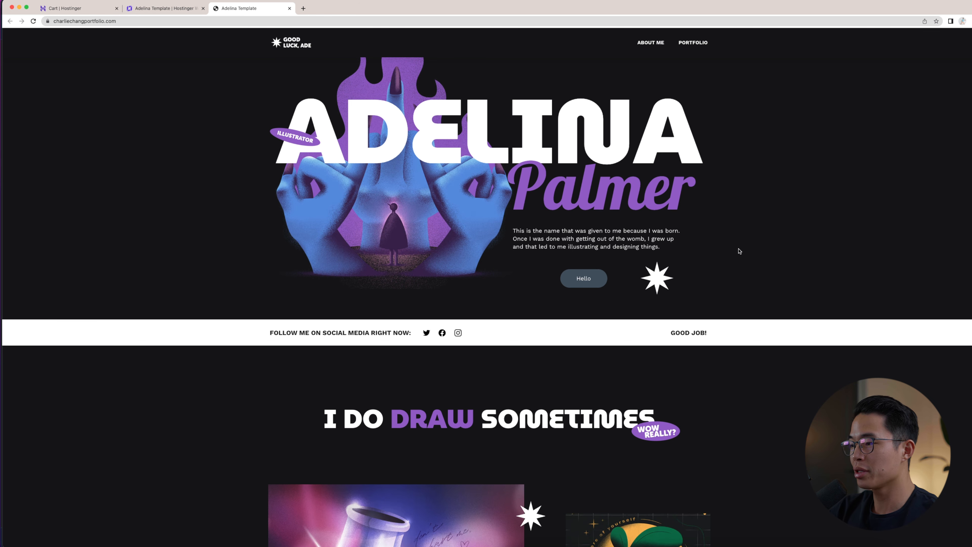
{"action": "left_click", "coordinate": [702, 49]}
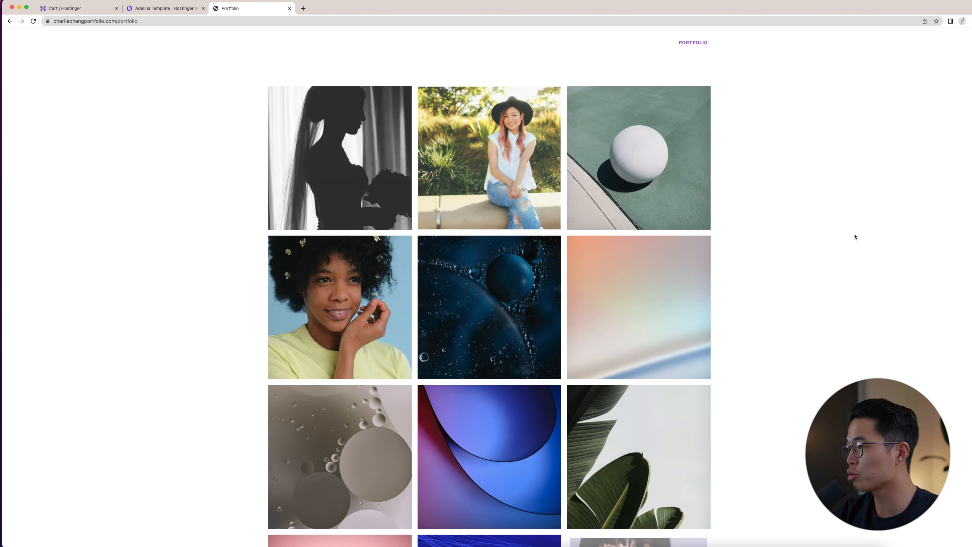
{"action": "scroll", "coordinate": [853, 238], "scroll_direction": "down", "scroll_amount": 3}
{"action": "scroll", "coordinate": [857, 260], "scroll_direction": "up", "scroll_amount": 1}
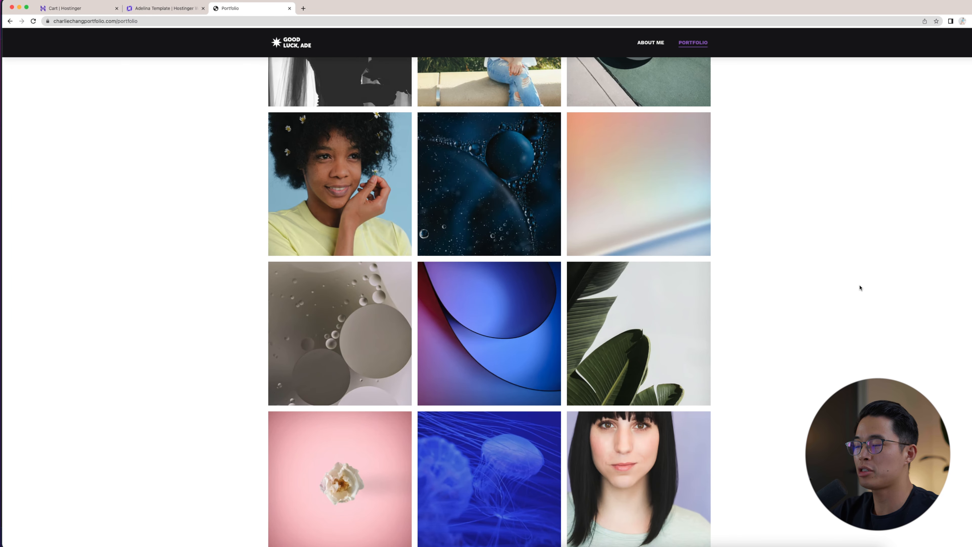